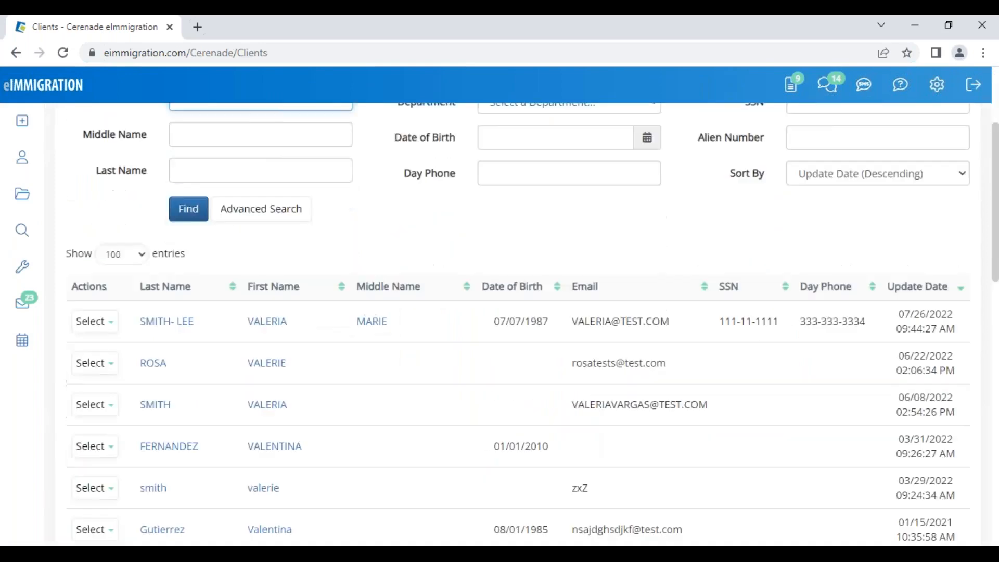
- Open the first client's record from the search results and look over the general information
left_click(167, 183)
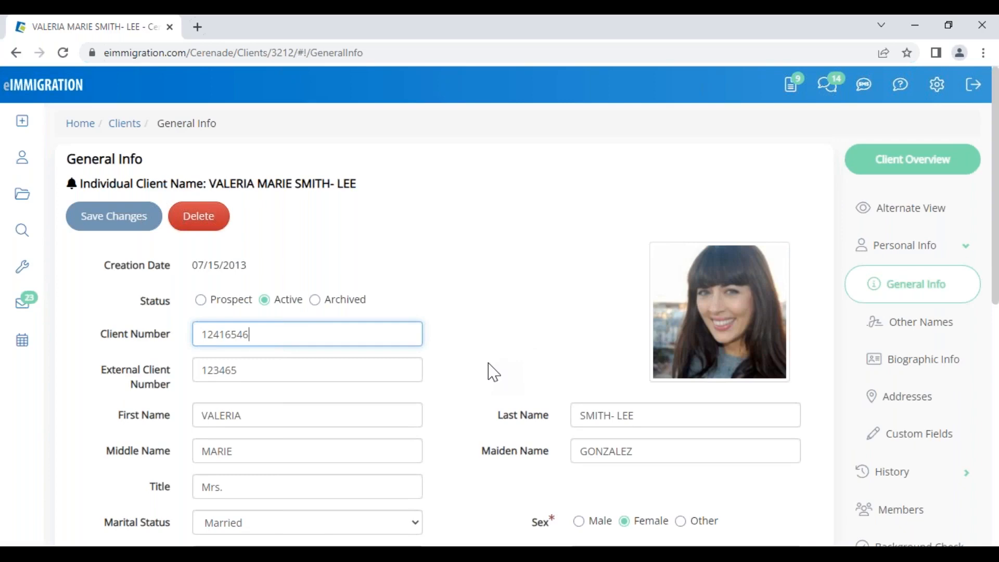
scroll(491, 423, "down", 3)
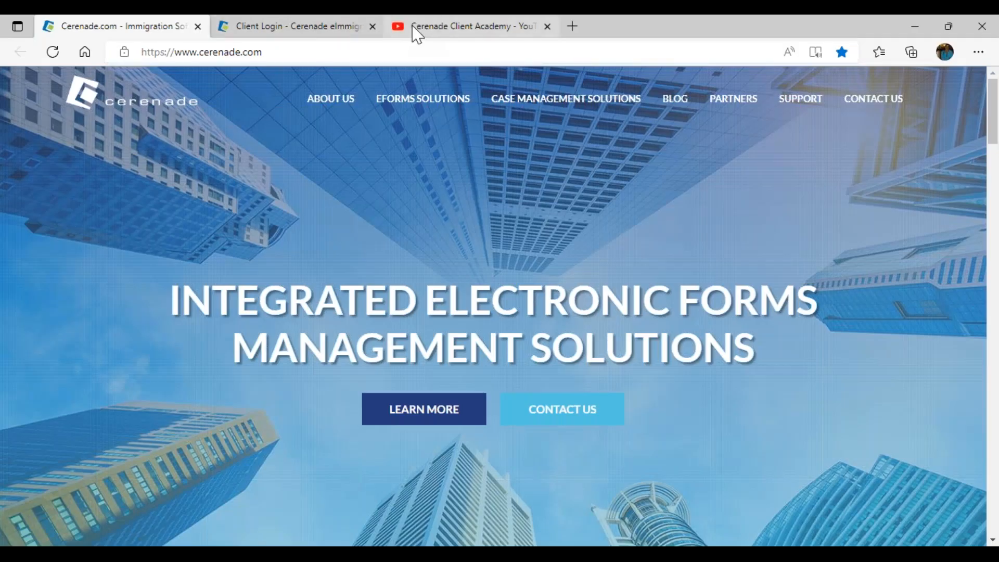
- Switch to the Cerenade Client Academy channel on YouTube and browse its uploaded videos
left_click(414, 28)
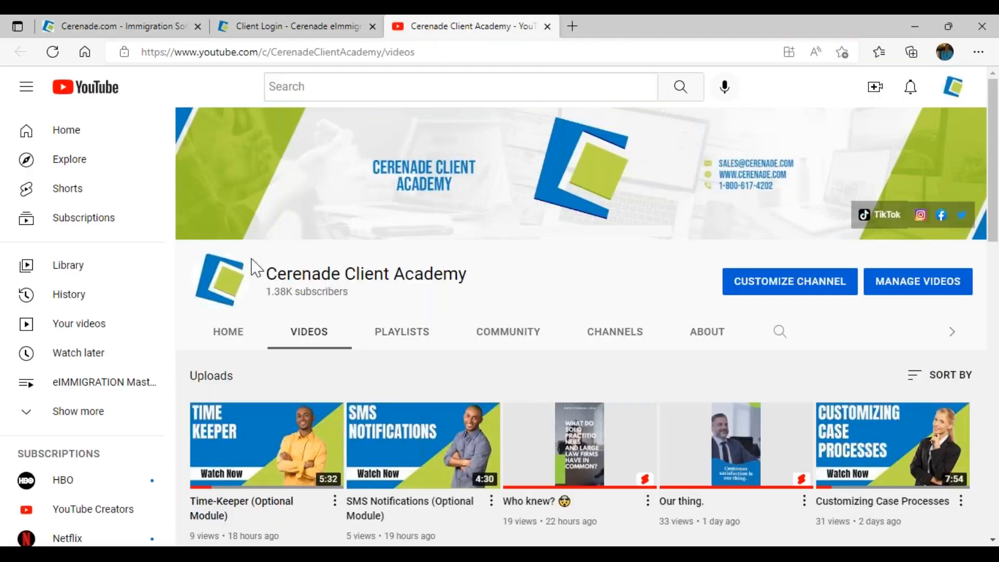
left_click_drag(277, 273, 472, 306)
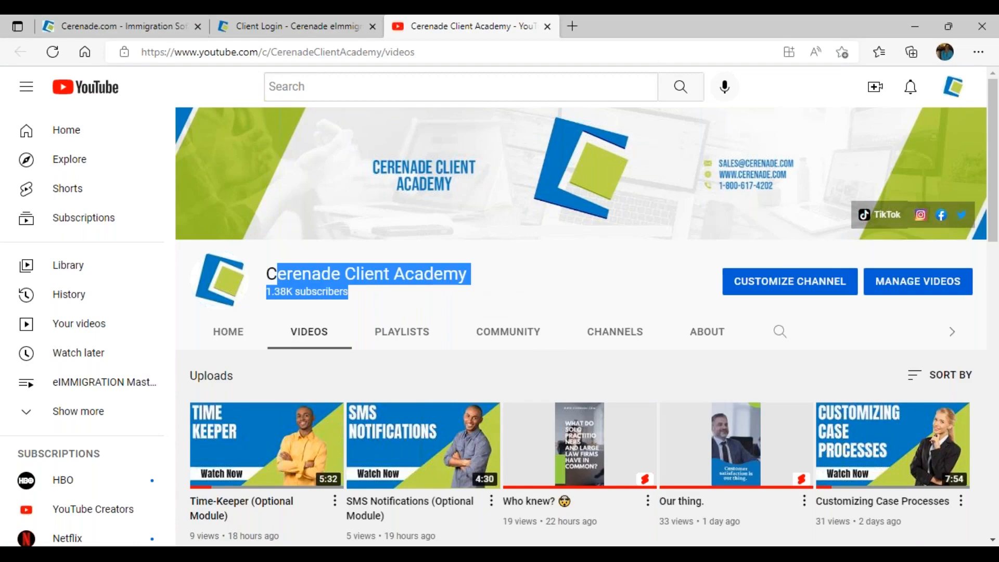
scroll(576, 439, "down", 7)
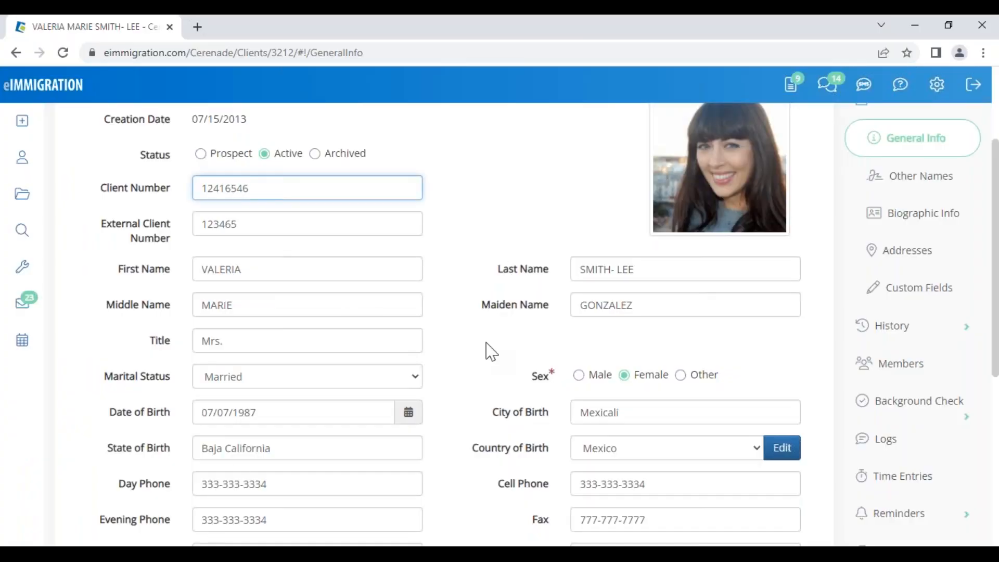
- Back in the client's record, look over the general information and examine the relationships in the Members list
scroll(492, 352, "up", 3)
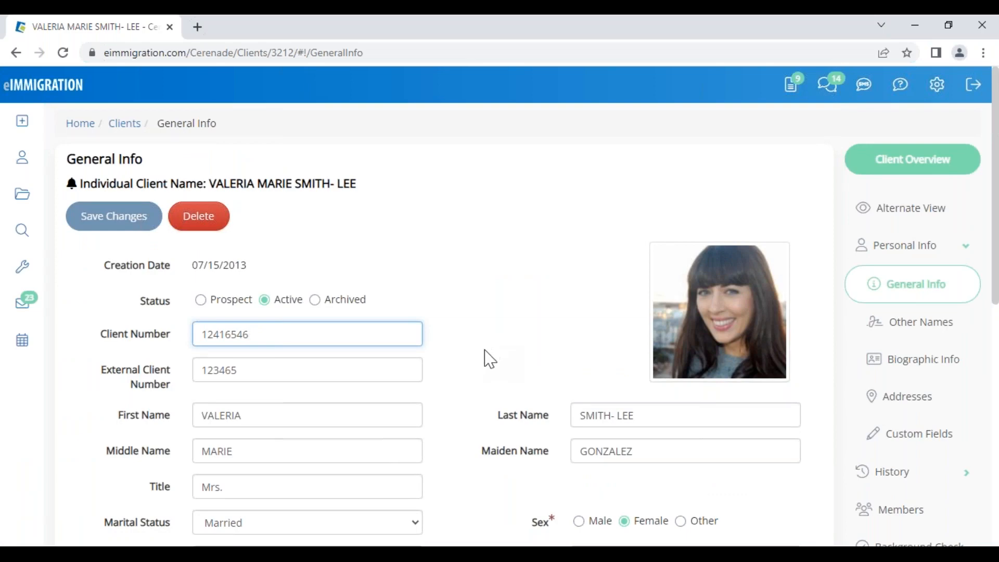
scroll(489, 361, "down", 7)
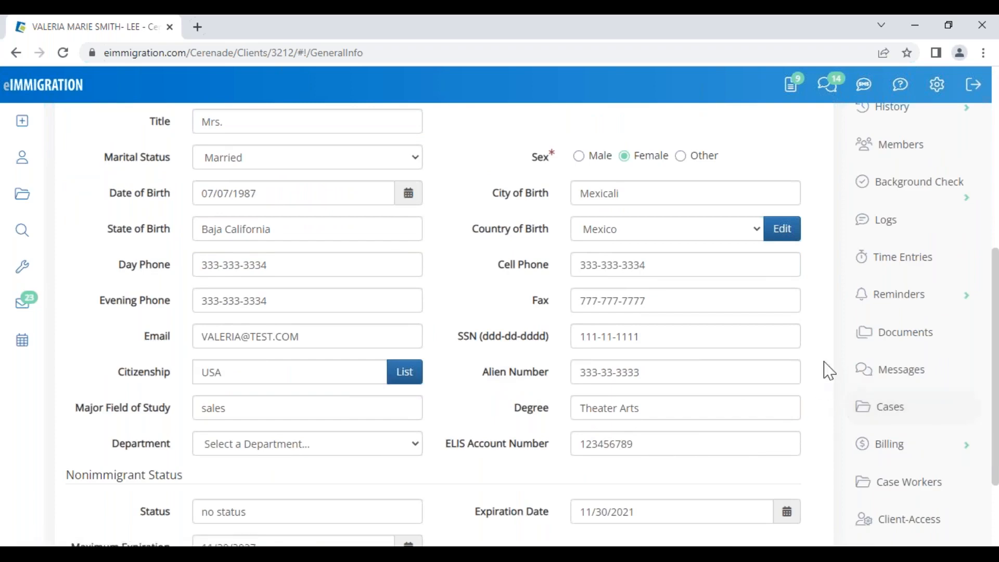
left_click(904, 156)
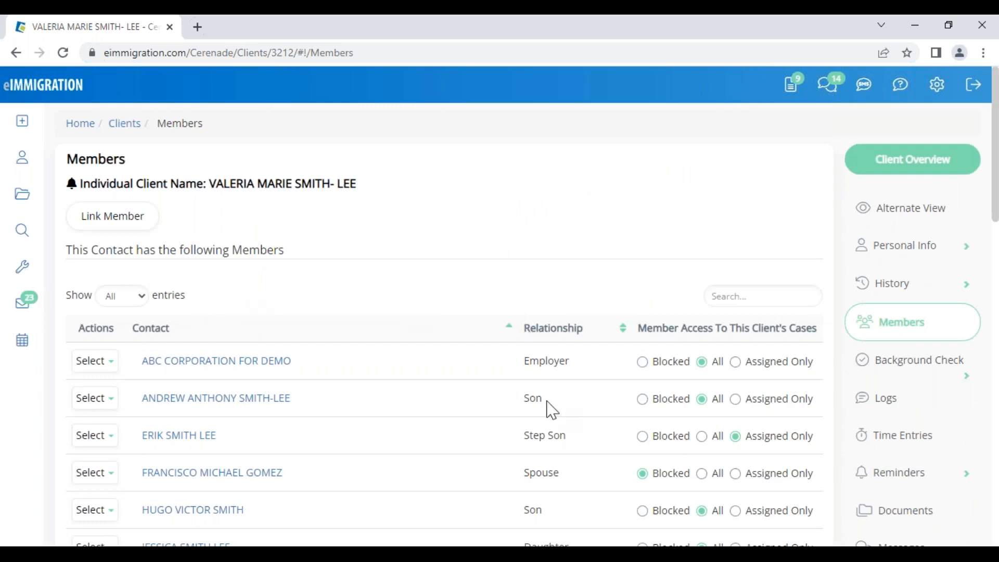
double_click(526, 399)
scroll(561, 458, "down", 1)
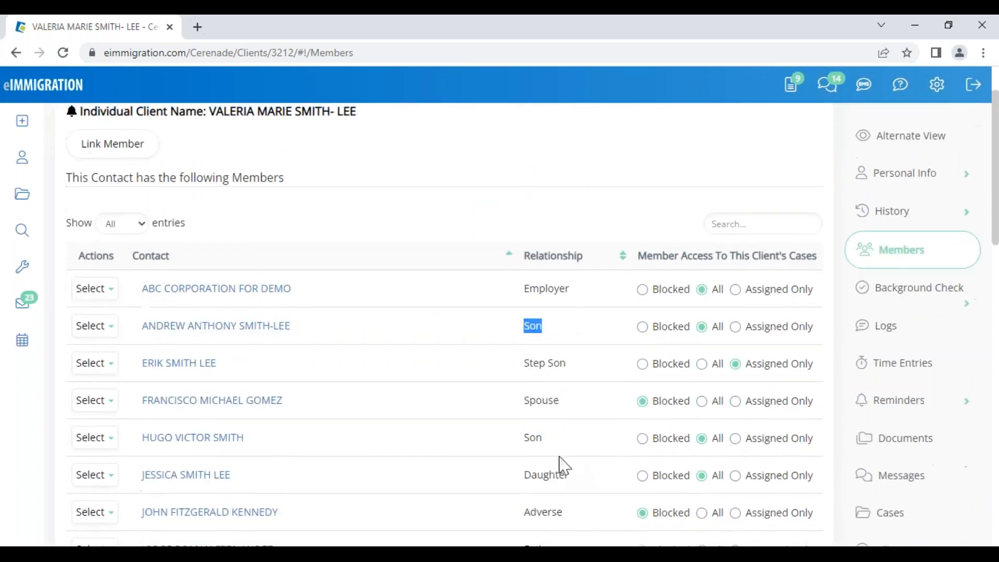
left_click_drag(528, 400, 564, 415)
scroll(568, 448, "down", 2)
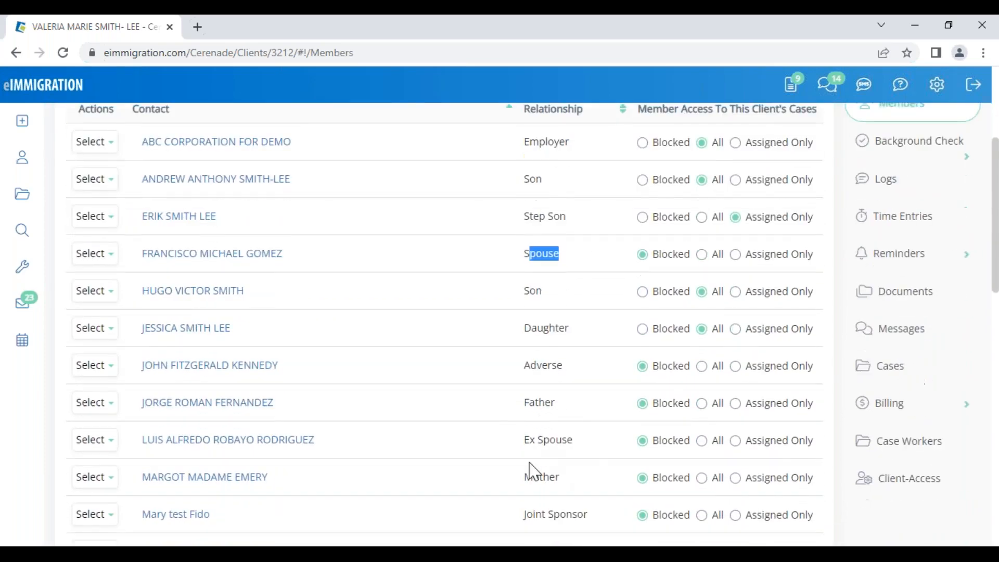
left_click_drag(532, 513, 586, 530)
scroll(228, 279, "up", 3)
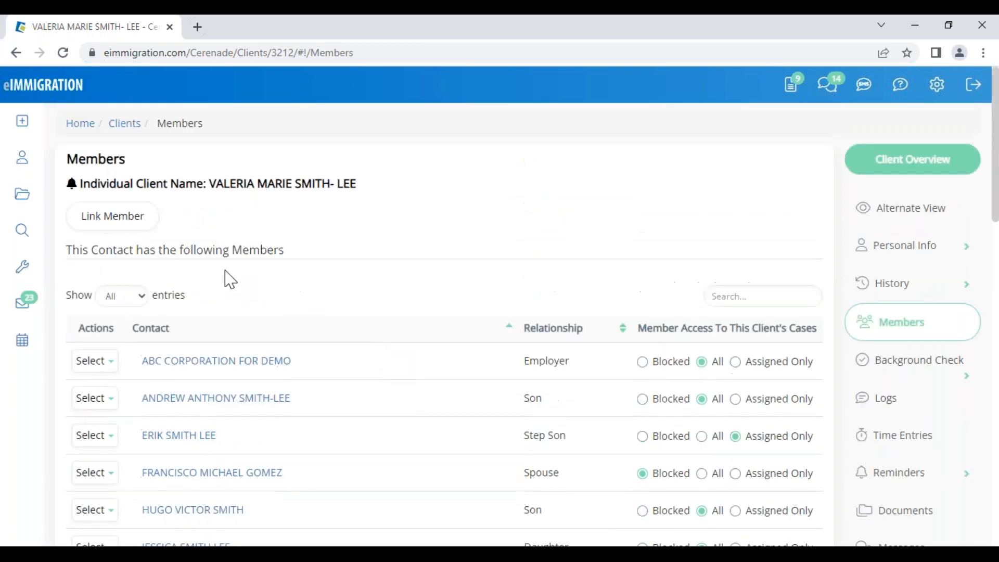
- Start a new contact for member linking with automatic client number generation turned off, and close it without creating it
left_click(105, 222)
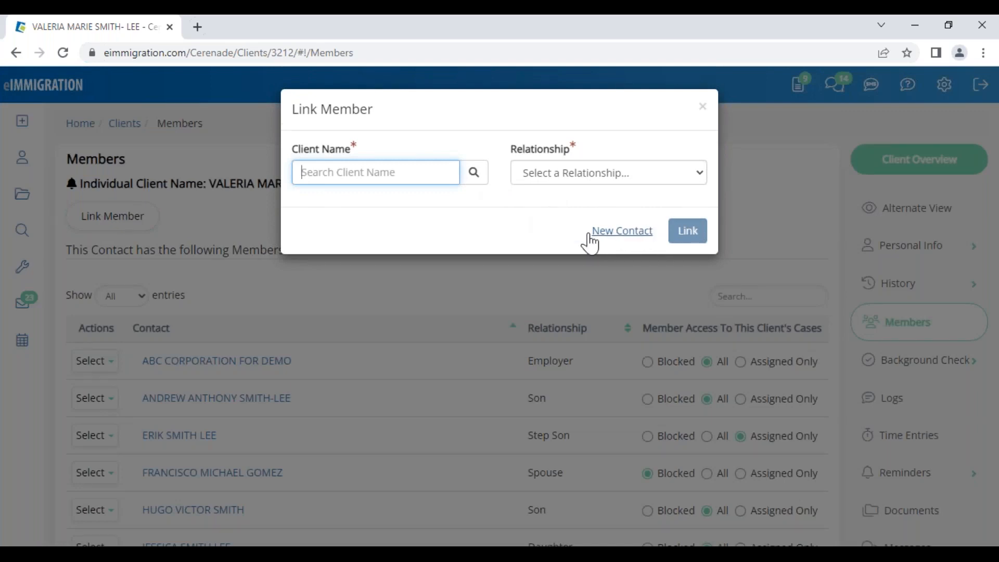
left_click(615, 237)
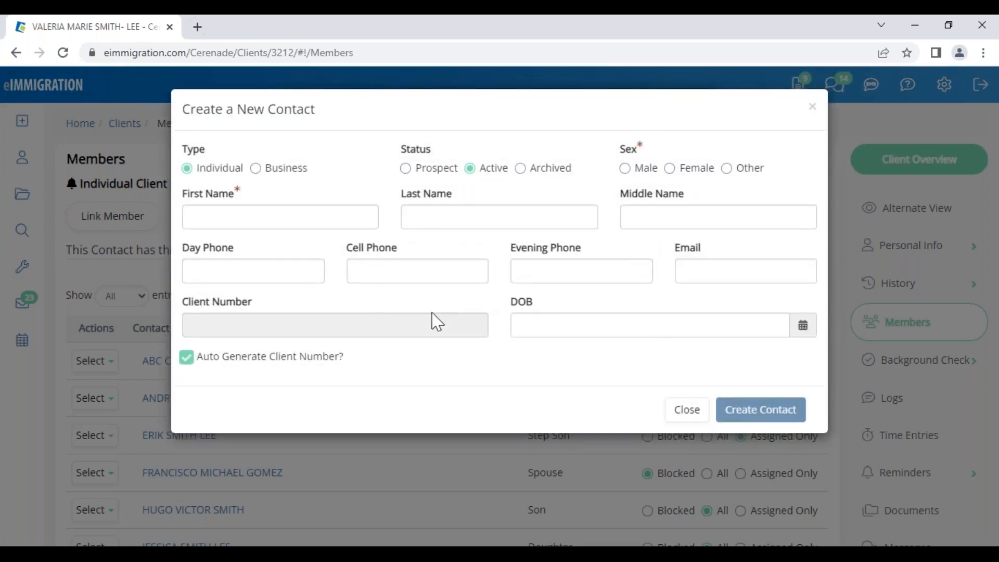
left_click(234, 360)
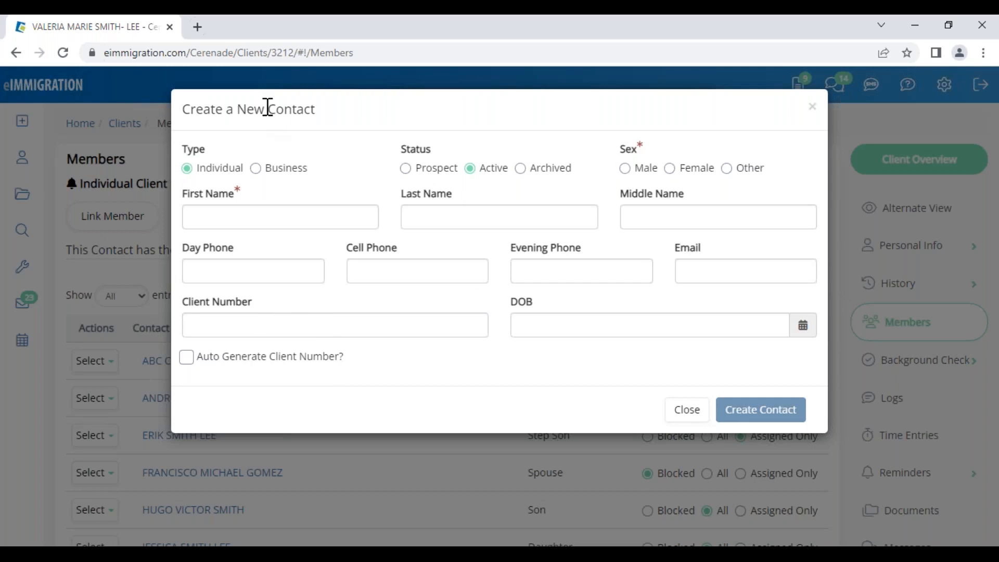
left_click_drag(268, 108, 323, 100)
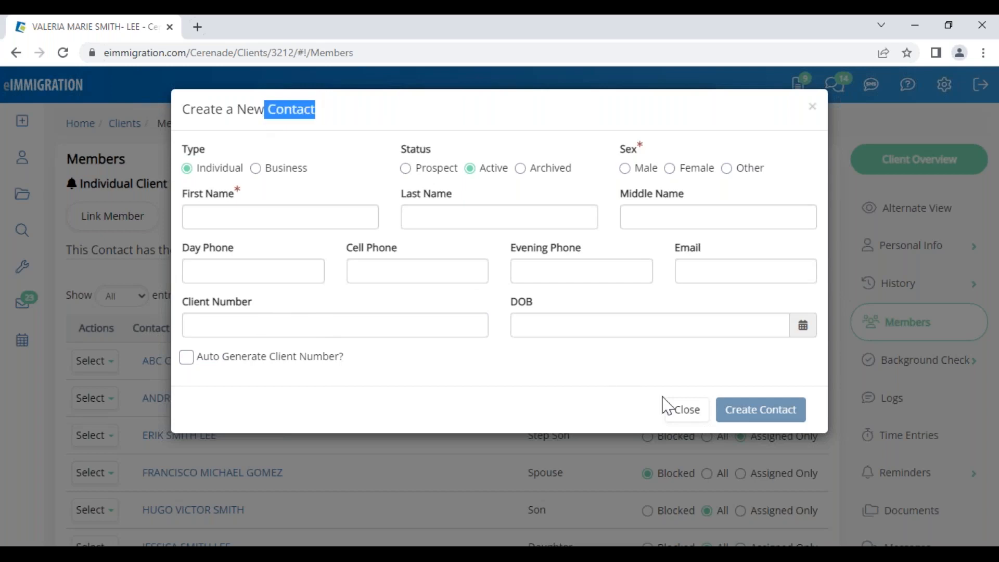
left_click(696, 419)
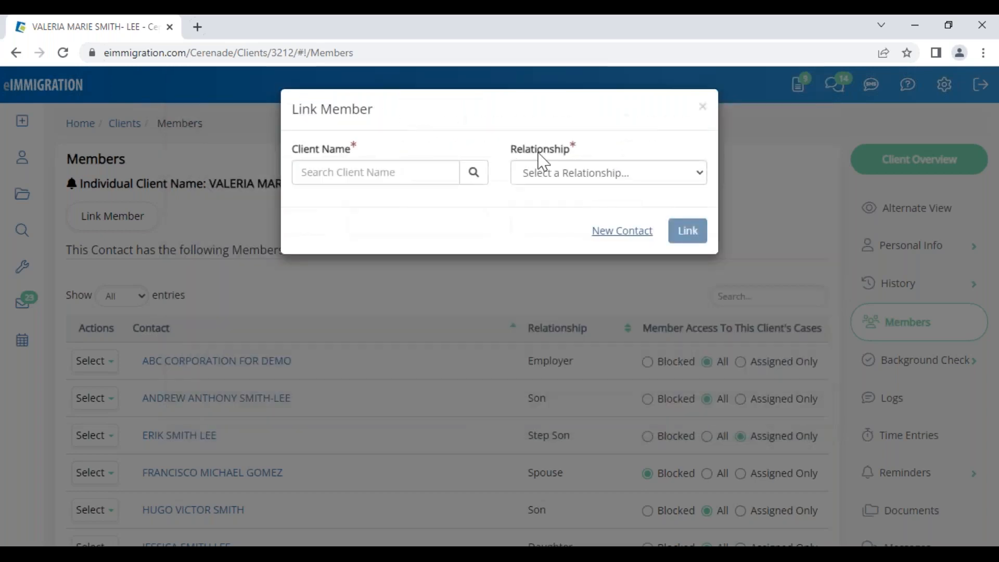
- Choose Daughter as the relationship for a linked member, review the other relationship options, and close the dialog without linking
left_click(562, 177)
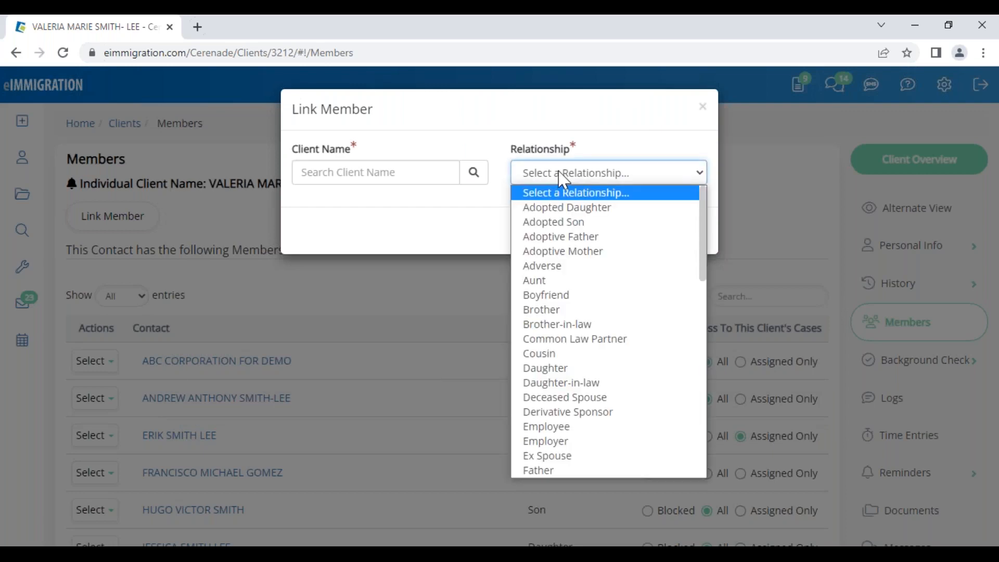
left_click(570, 367)
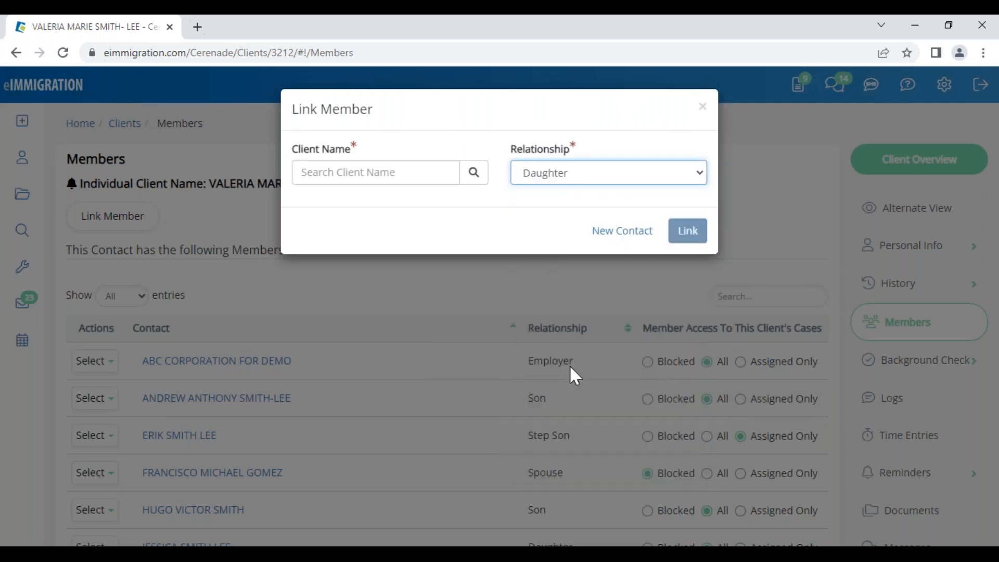
left_click(557, 183)
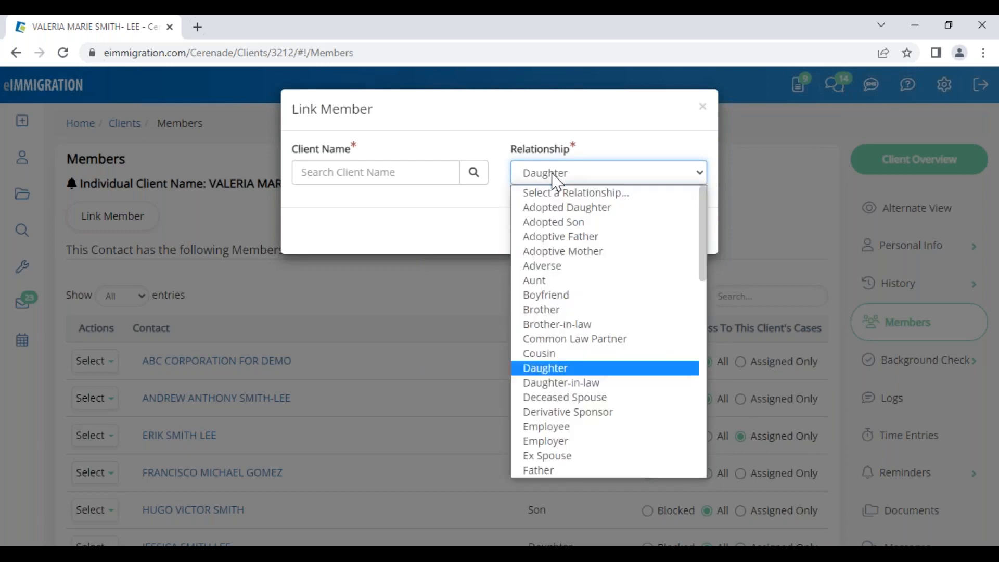
left_click(597, 151)
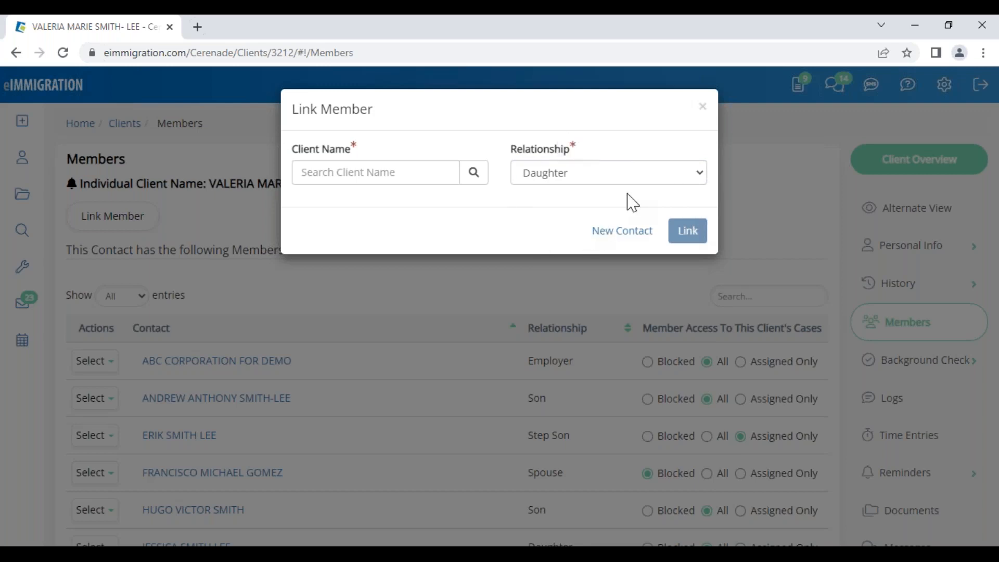
left_click(702, 108)
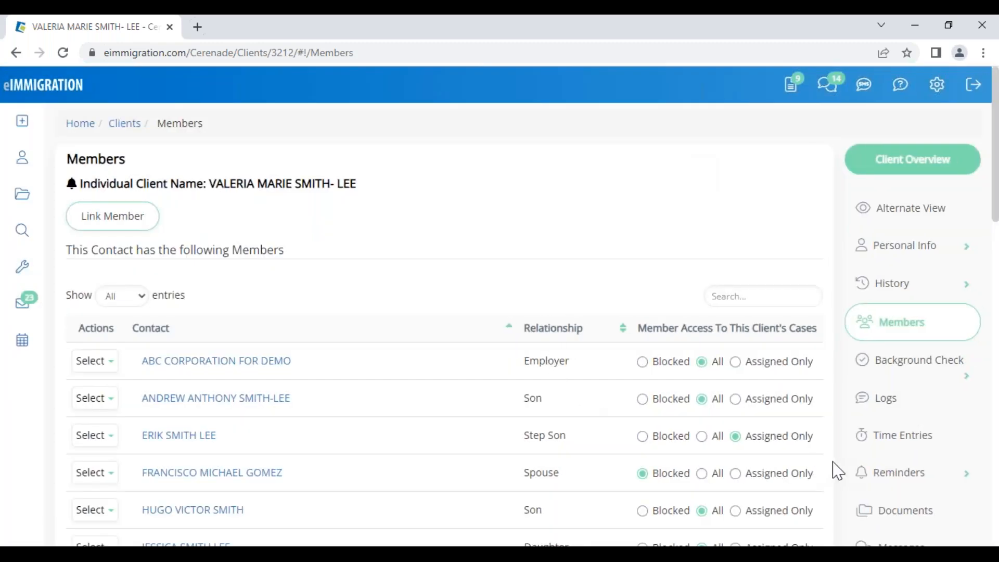
- Start a new case for the client with the Naturalization/Ciudadania process and the Law Office of Cerenade California, LLC department
scroll(836, 462, "down", 3)
left_click(884, 439)
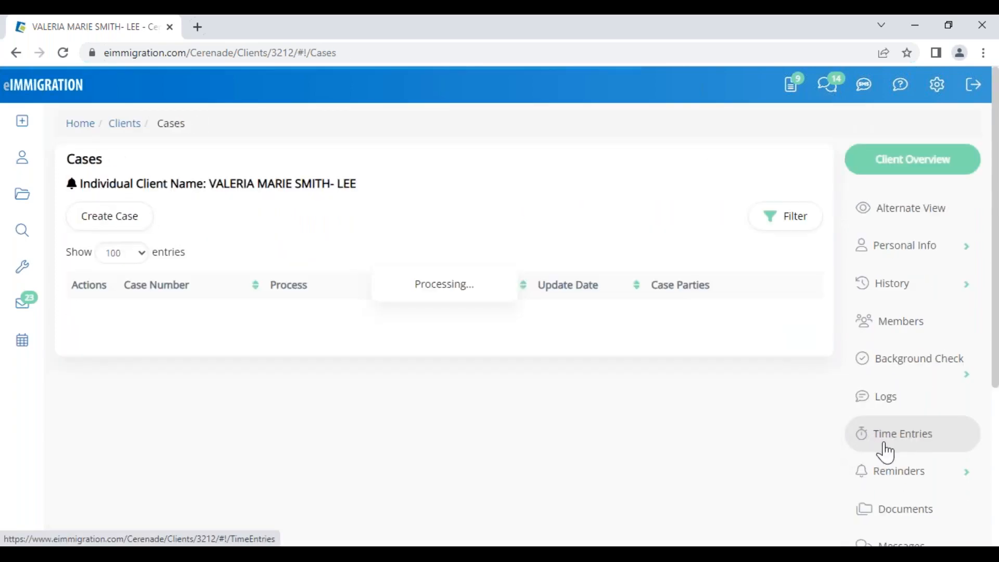
left_click(116, 228)
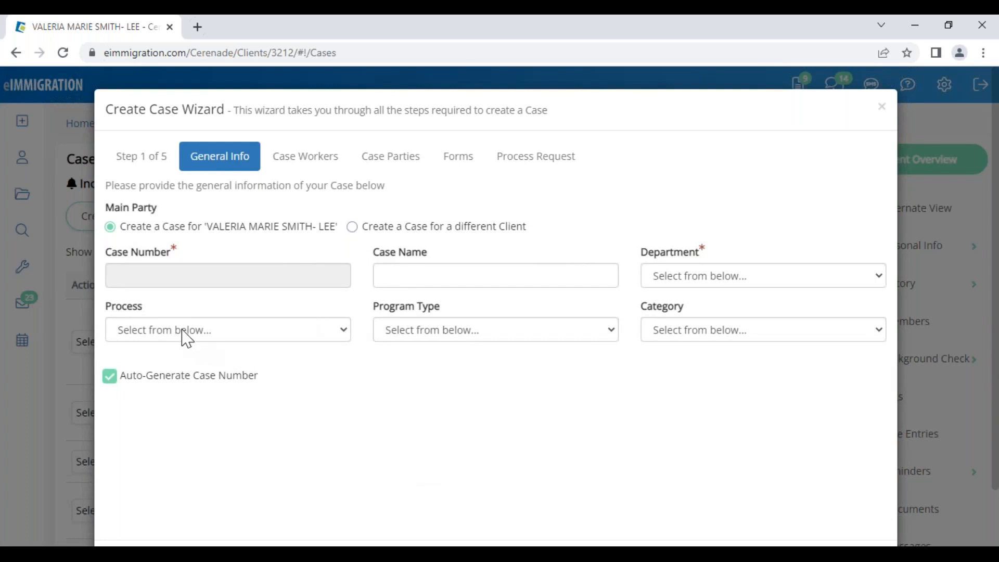
left_click(205, 336)
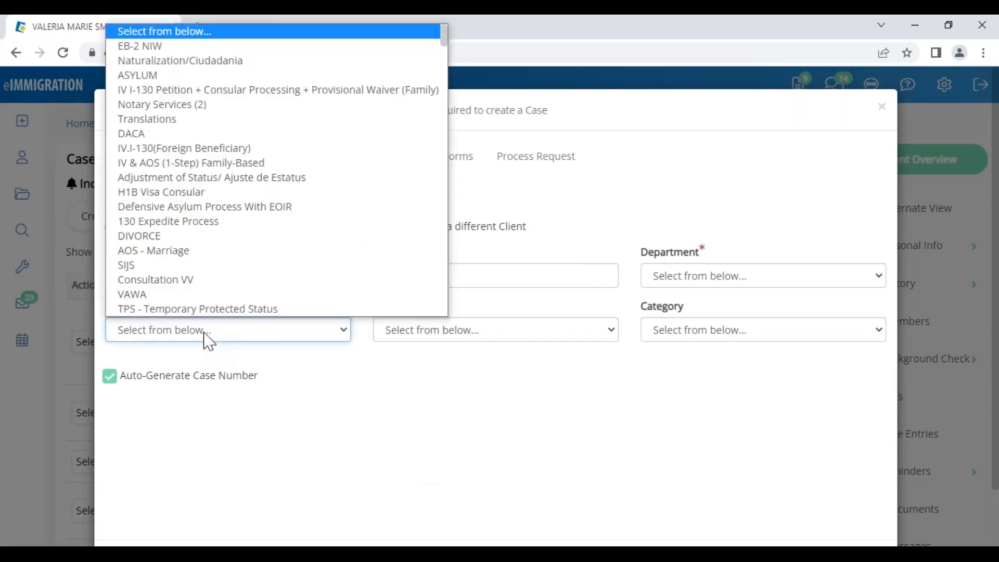
left_click(215, 67)
left_click(734, 281)
left_click(746, 310)
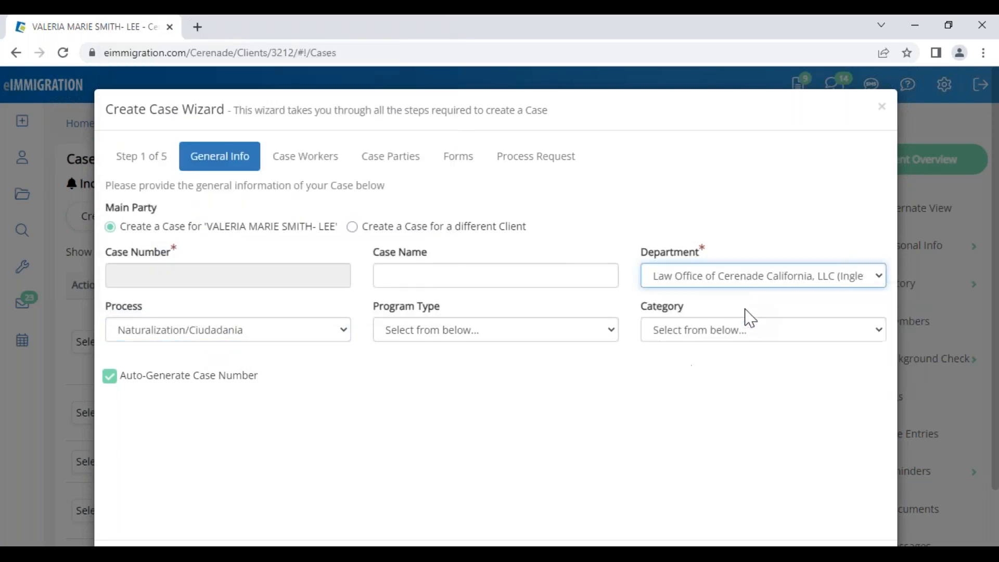
- Set the case category to Family Based, leave the program type unselected, and continue to the case workers
left_click(702, 342)
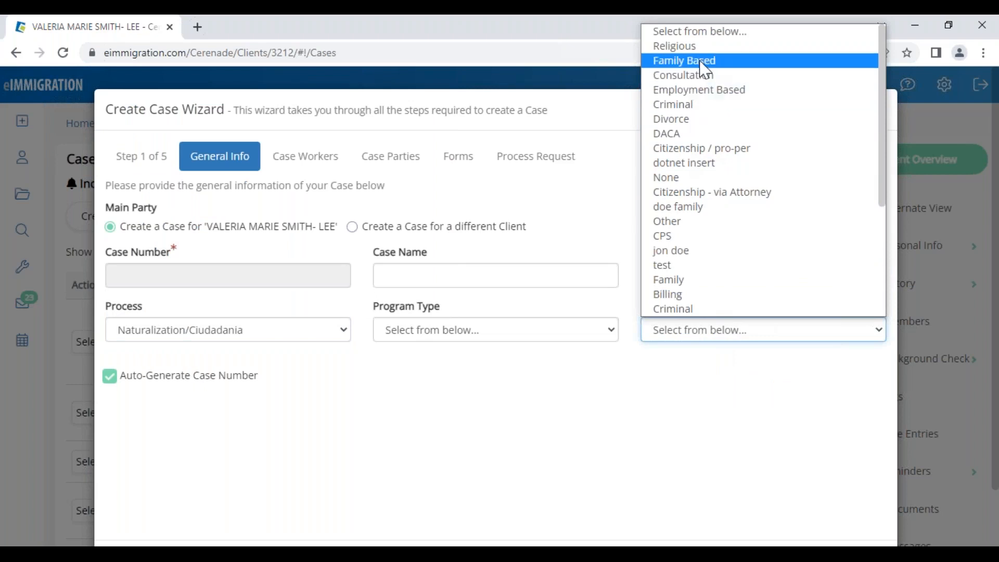
left_click(701, 63)
left_click(504, 337)
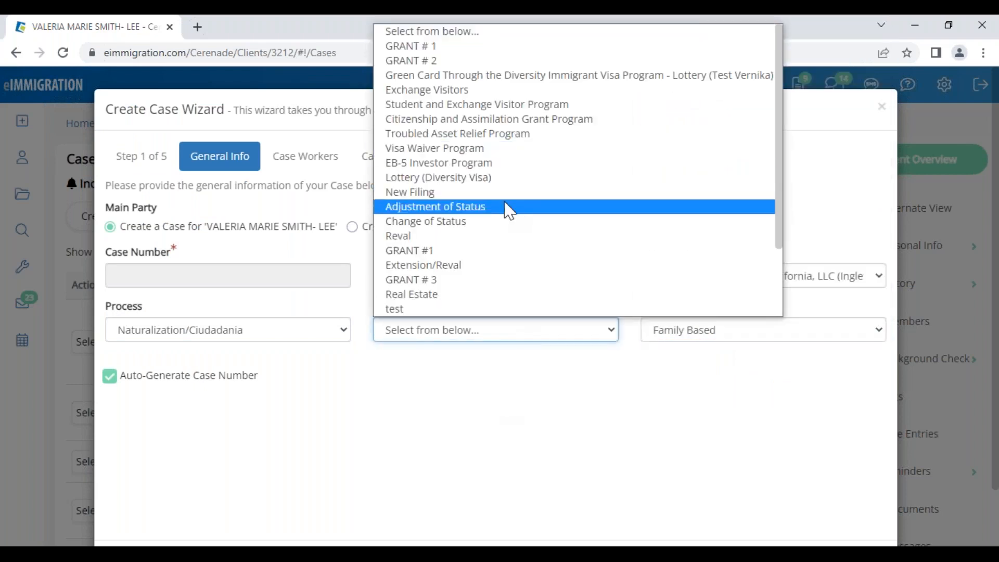
left_click(789, 394)
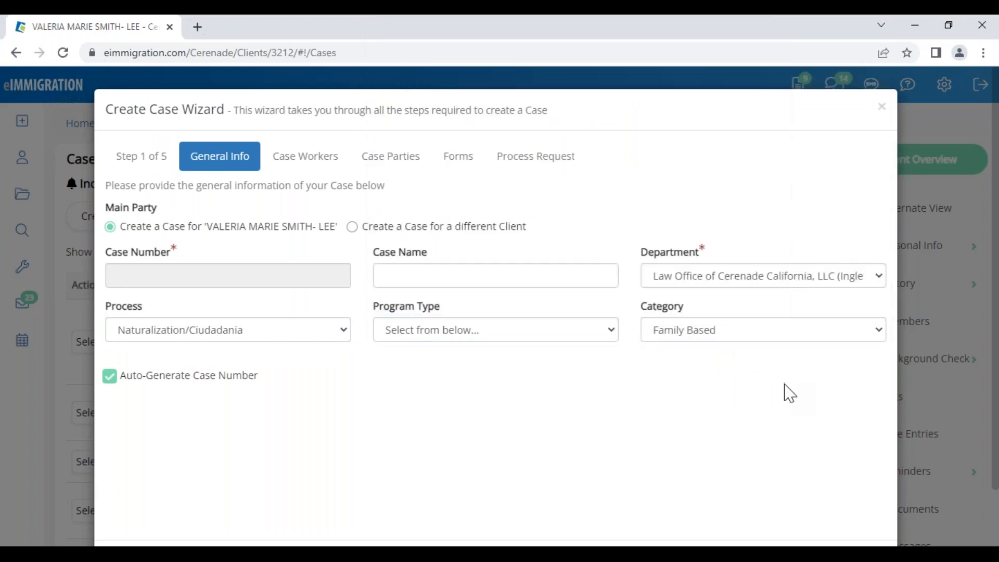
scroll(789, 394, "down", 1)
left_click(867, 501)
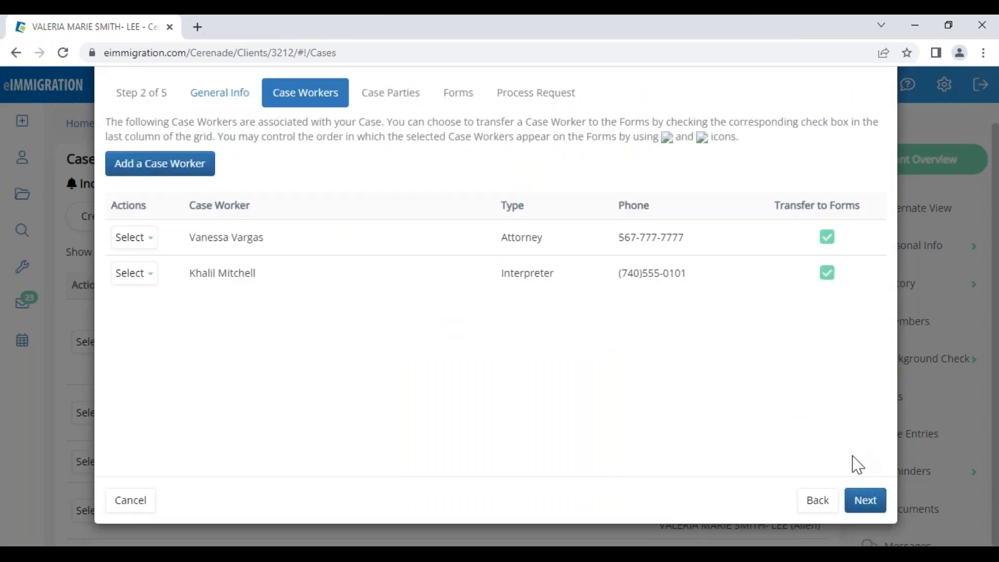
- Keep the listed case workers and assign the Petitioner role to the main client among the case parties
left_click(863, 498)
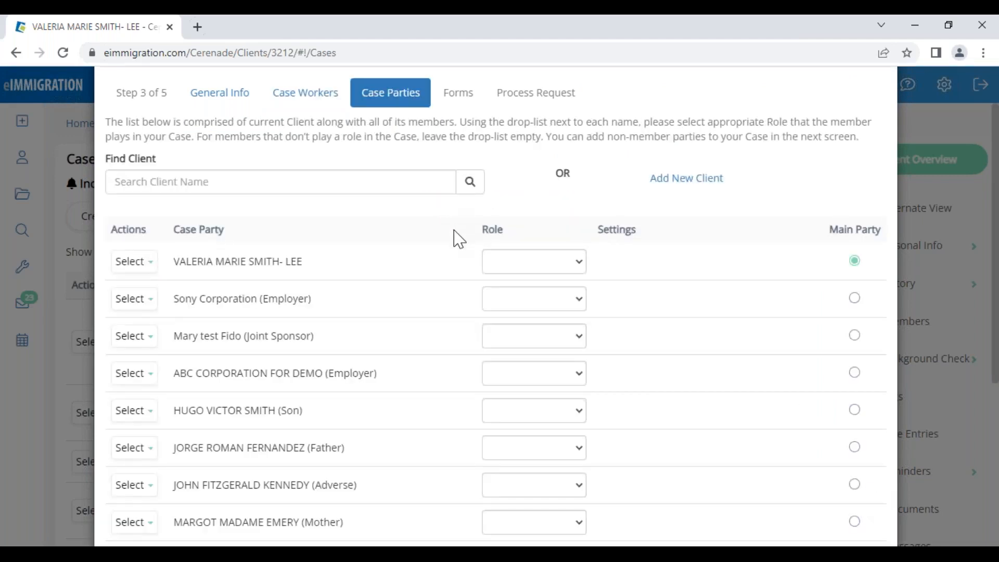
left_click(528, 263)
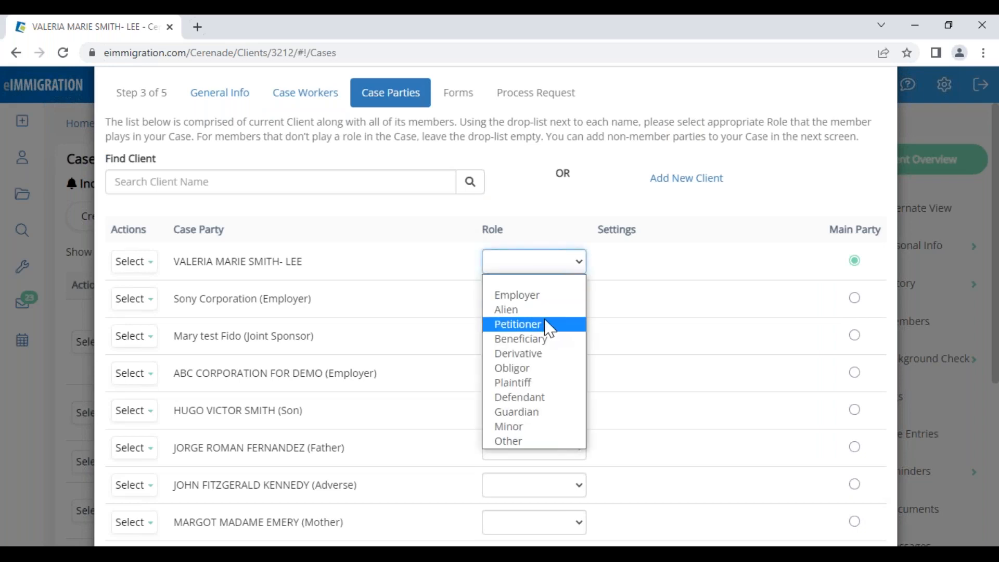
left_click(552, 331)
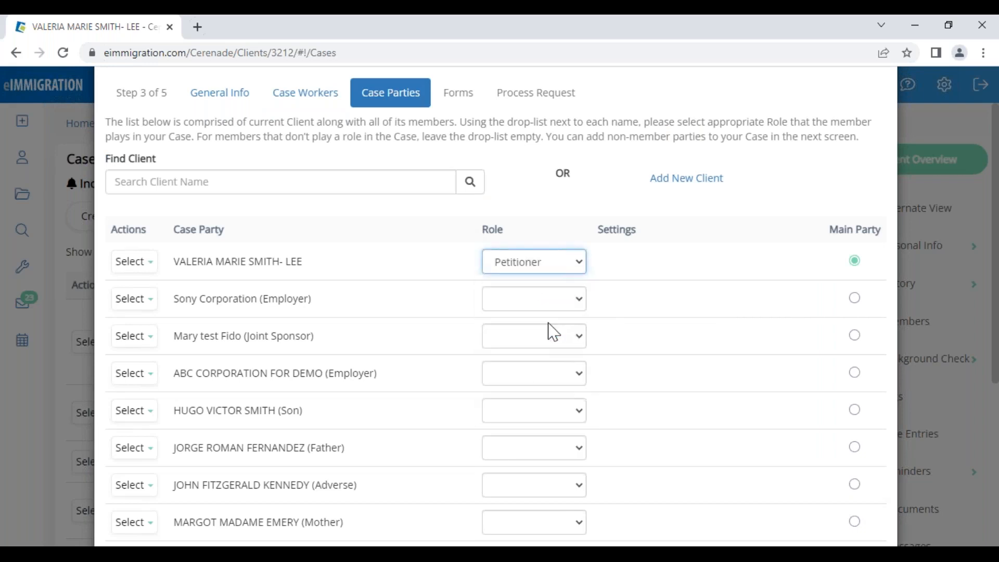
- Assign the Alien role to the client's spouse among the case parties, checking the other role options and keeping Alien
scroll(549, 391, "down", 4)
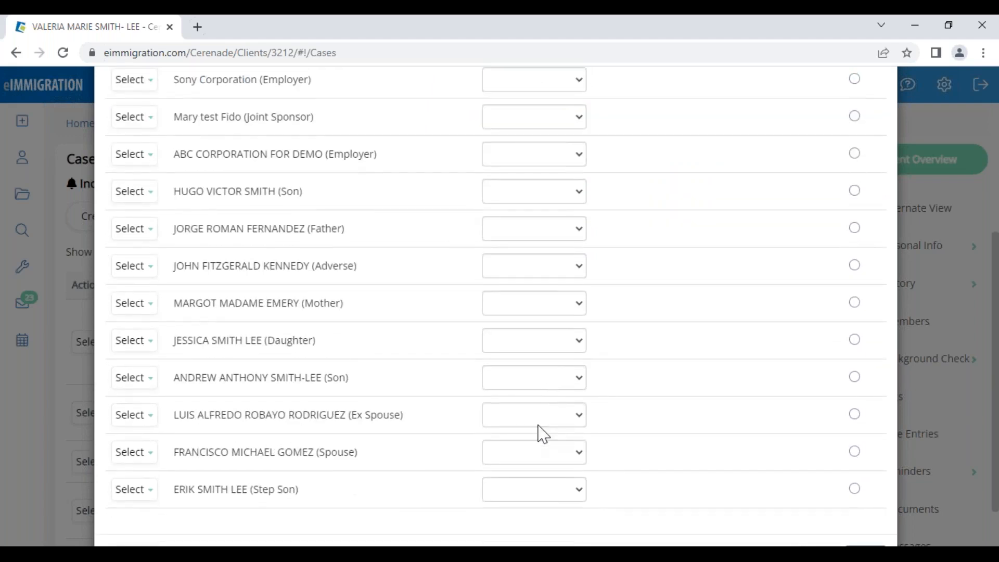
left_click(534, 460)
left_click(545, 302)
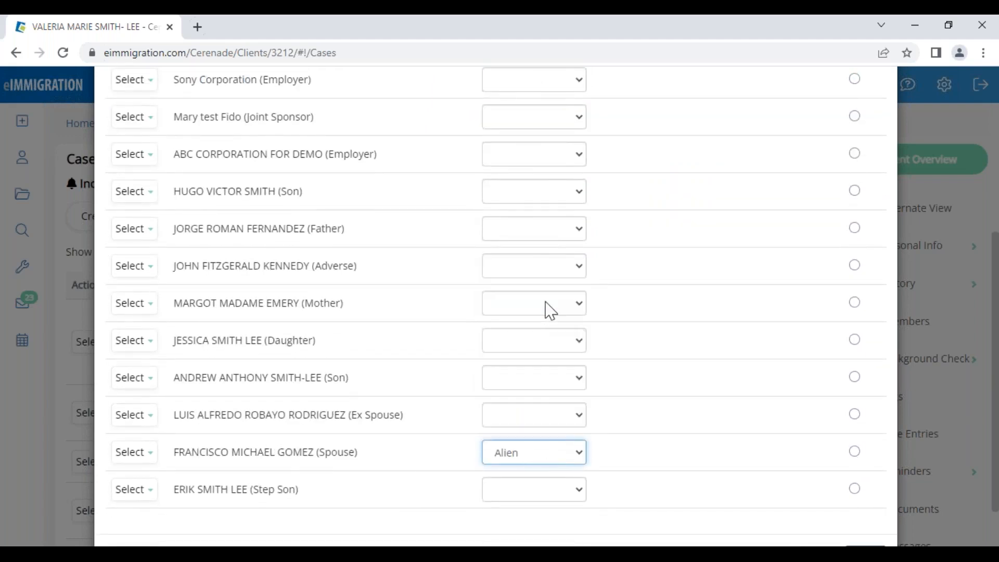
left_click(526, 457)
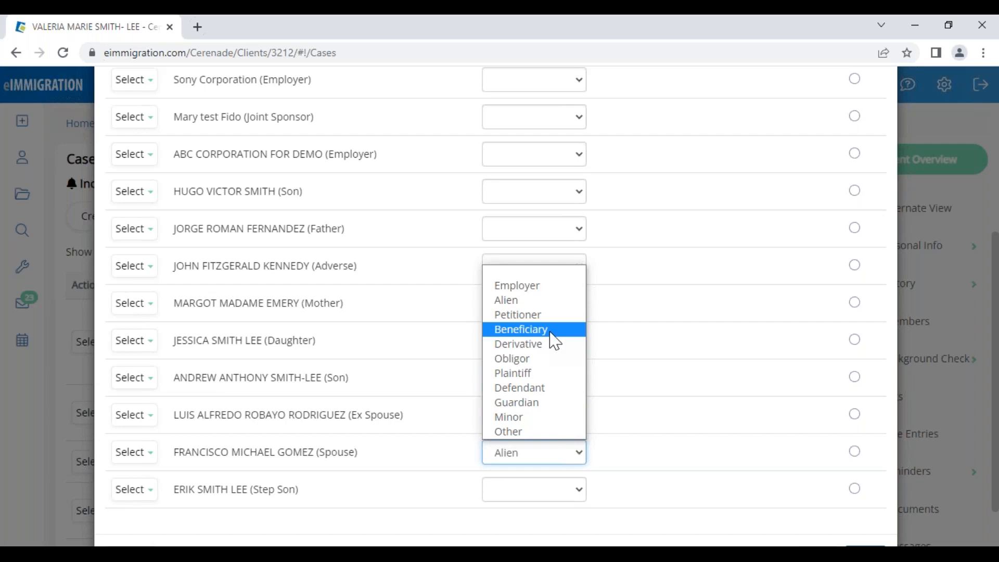
left_click(546, 302)
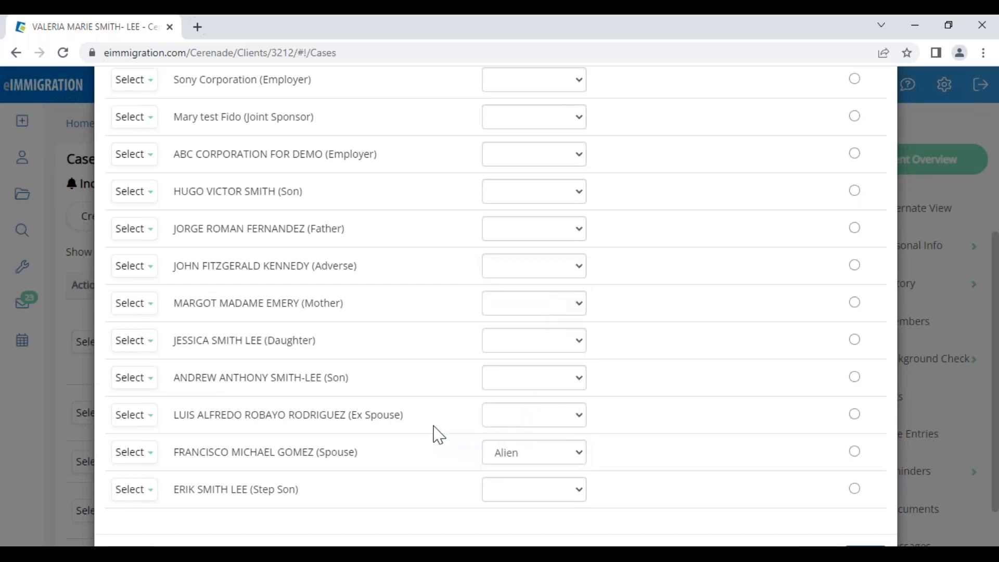
scroll(432, 416, "up", 5)
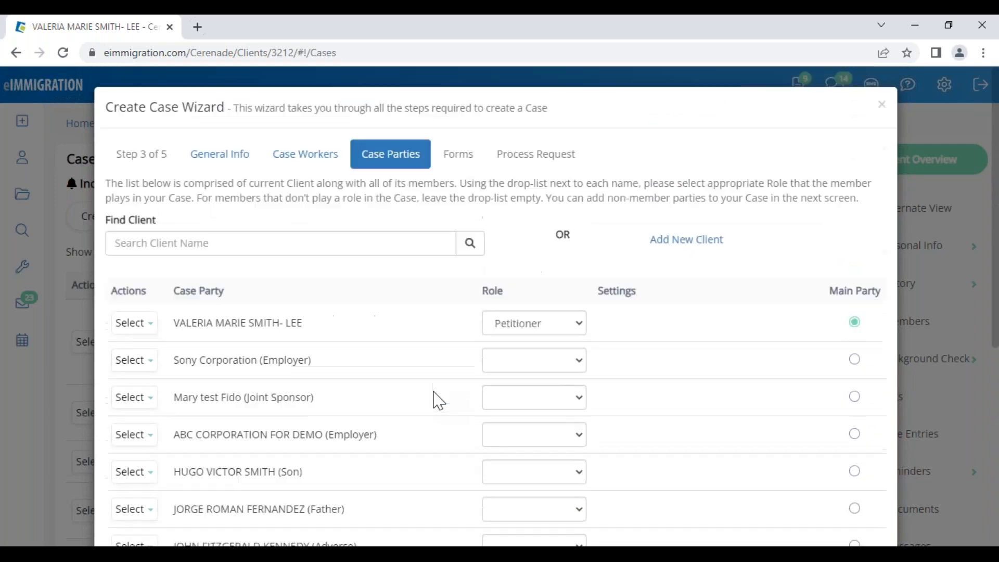
- Assign the Derivative role to the first son listed among the case parties, and clear that role again
scroll(447, 322, "down", 6)
left_click_drag(235, 134, 504, 151)
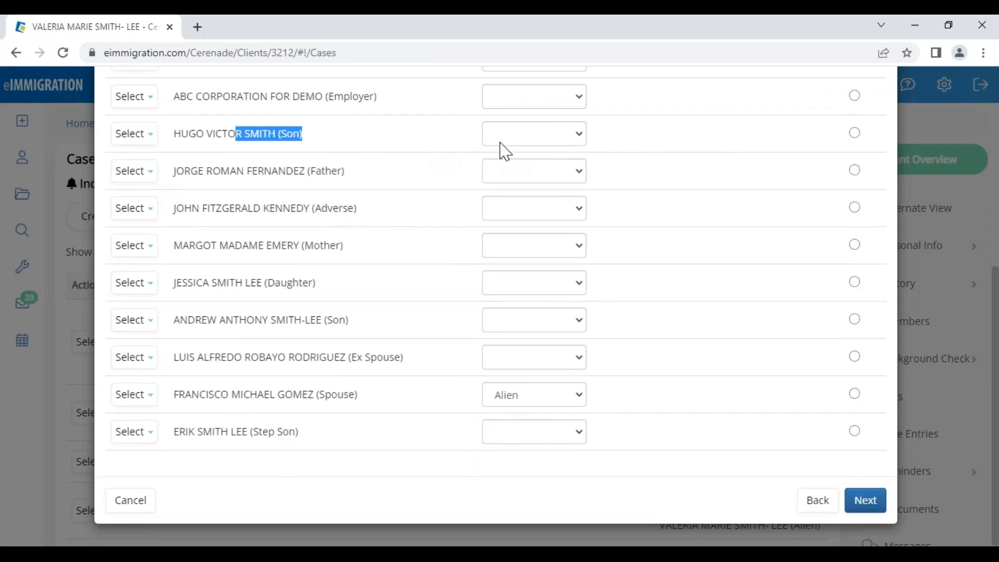
left_click(525, 140)
left_click(535, 228)
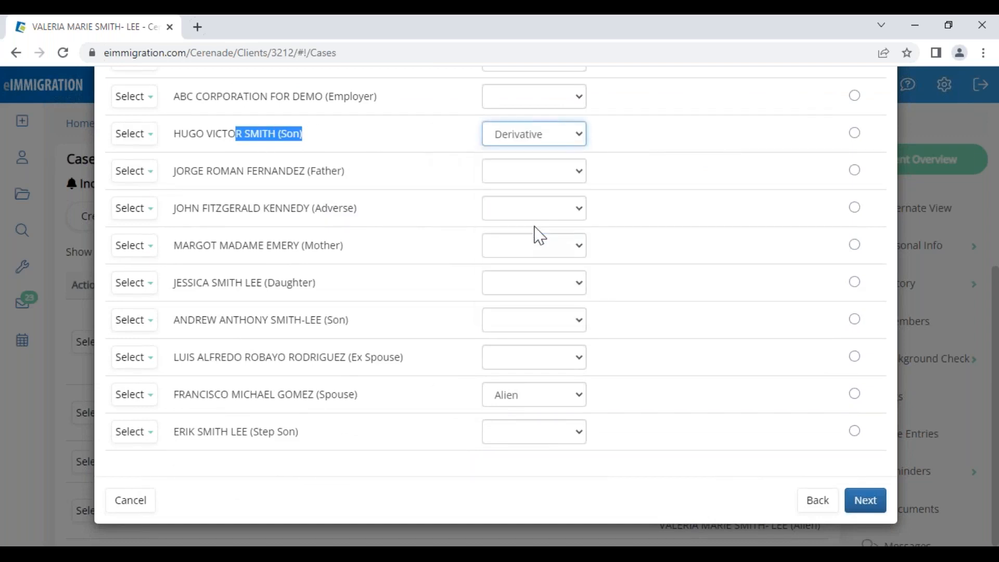
left_click(551, 134)
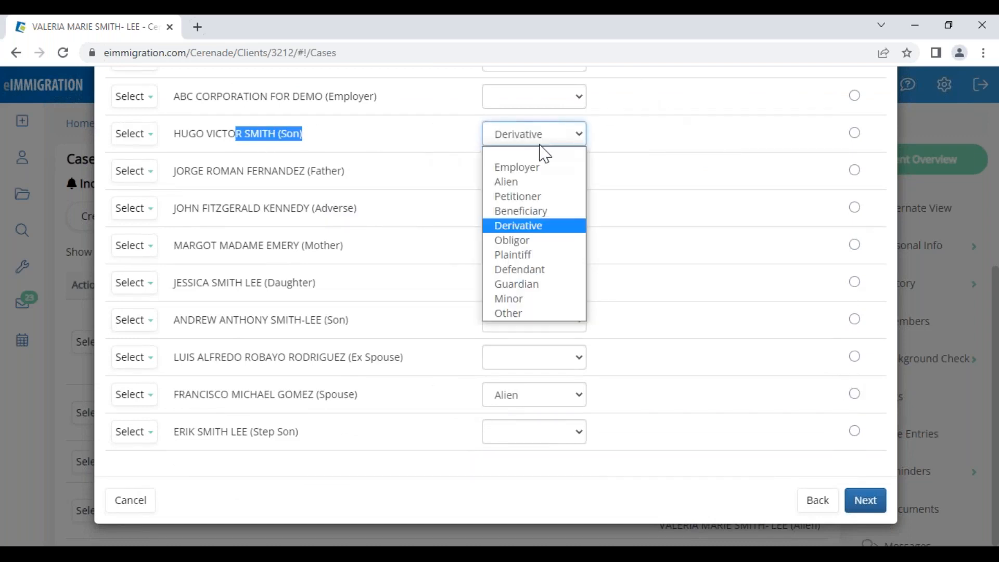
left_click(541, 152)
- Continue to the case forms, keep the preset G-28, G-1145, I-912, N-400 INTAKE FORM WIZARD, N-400 and I-864EZ, and create the case
left_click(864, 500)
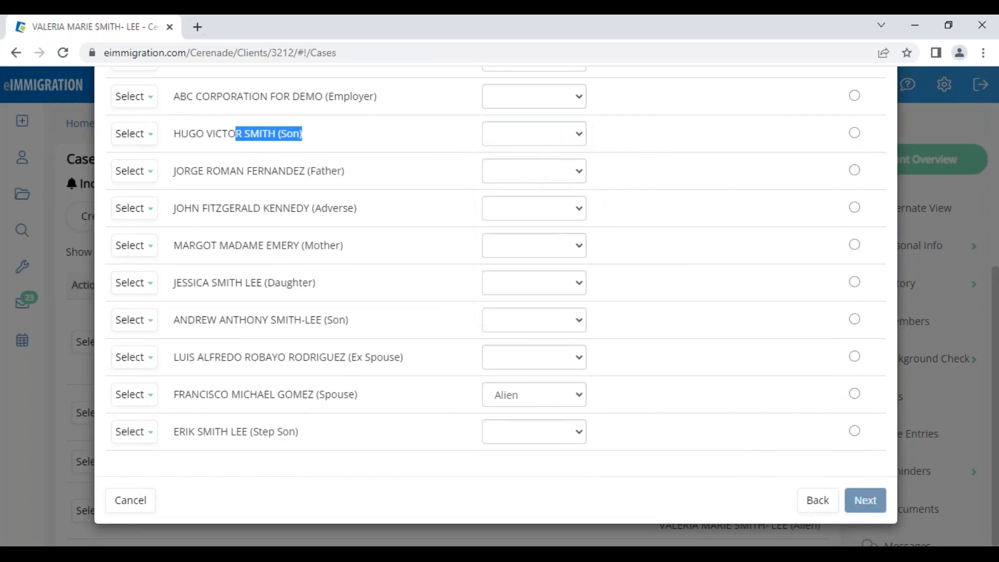
scroll(386, 361, "down", 2)
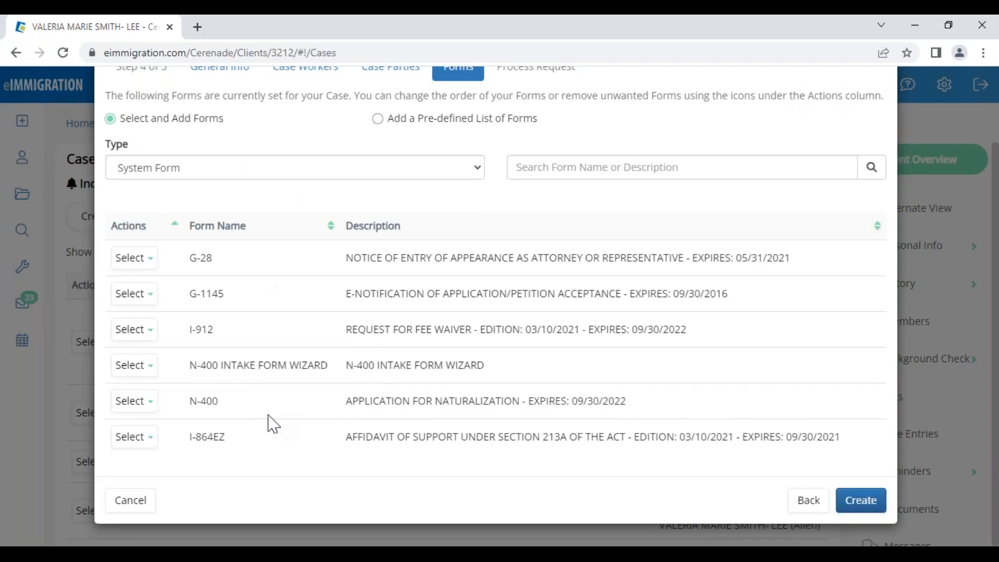
left_click(878, 504)
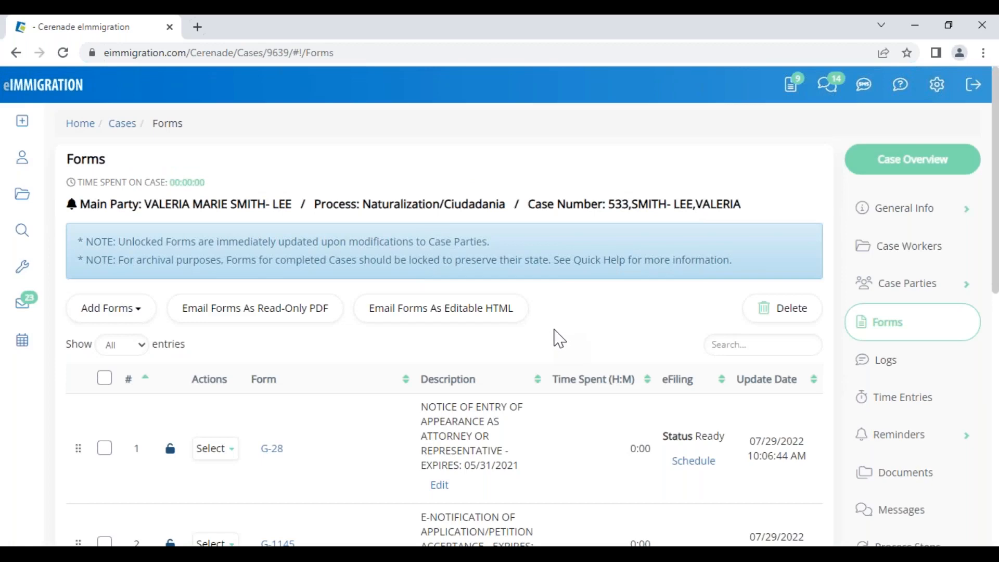
- Review the new case's forms, open the main party's client record from the case, and close that record
scroll(397, 350, "down", 5)
scroll(397, 351, "up", 5)
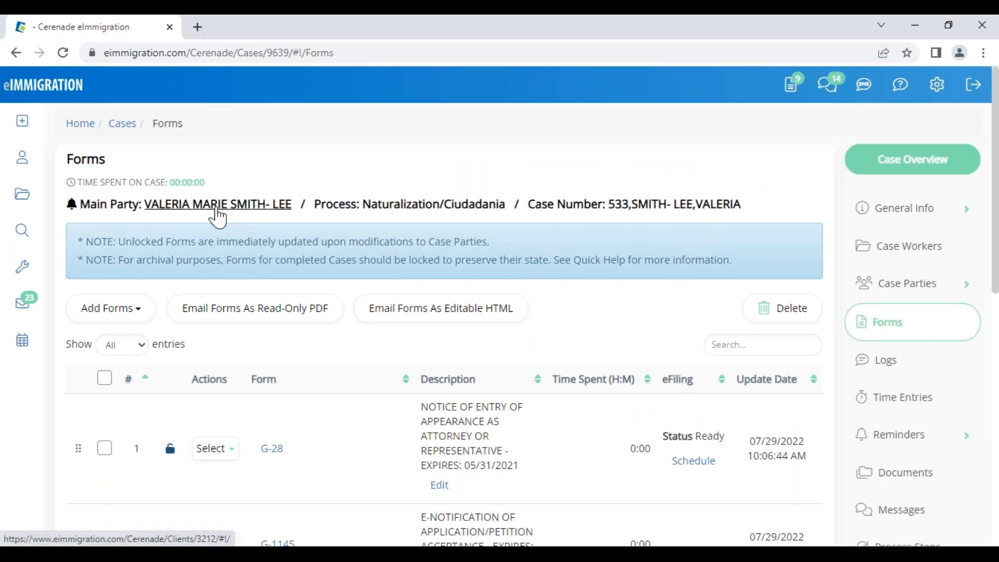
left_click(215, 209)
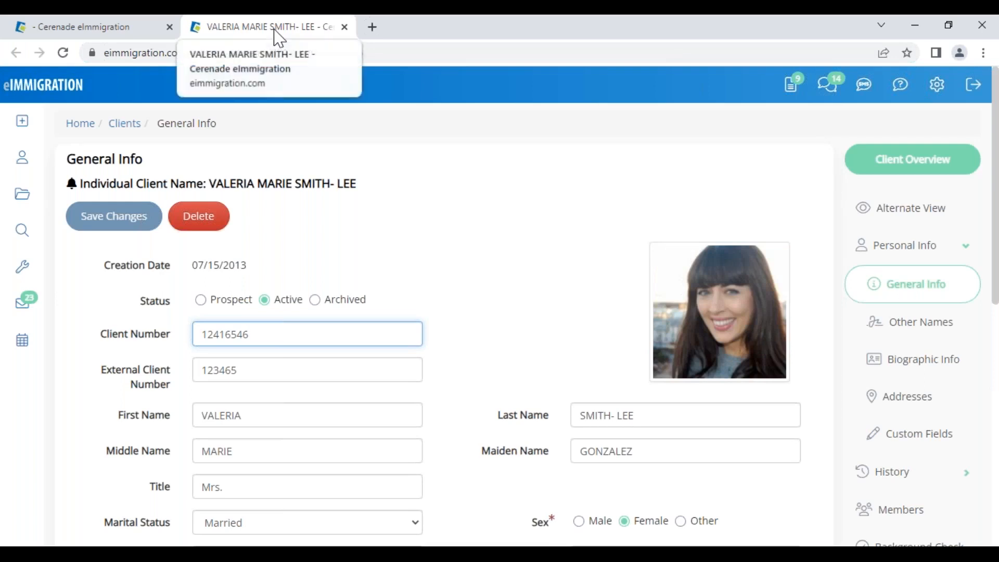
left_click(344, 27)
left_click(45, 100)
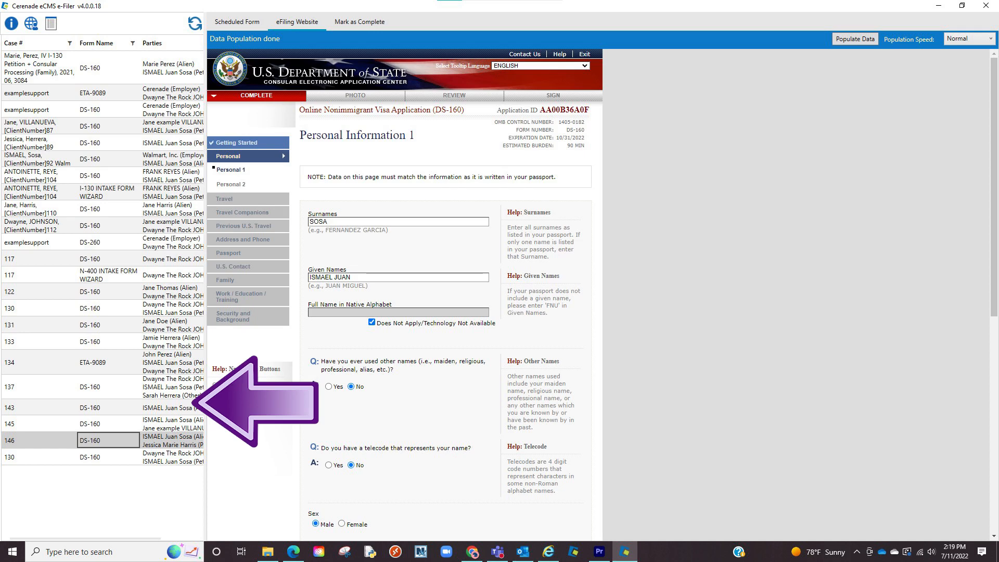
- Switch to Cerenade eCMS e-Filer and select the DS-160 form of case 143
left_click(39, 408)
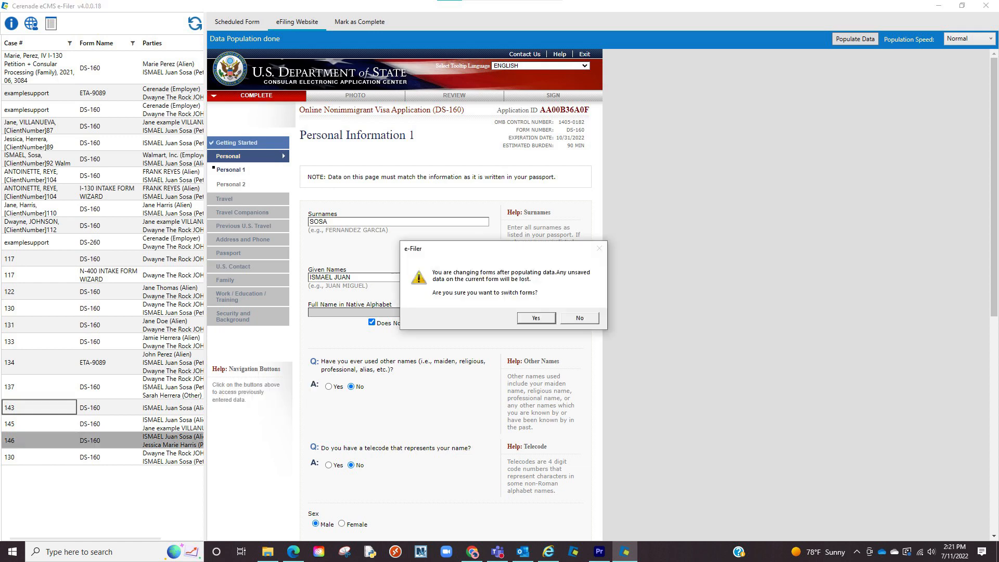
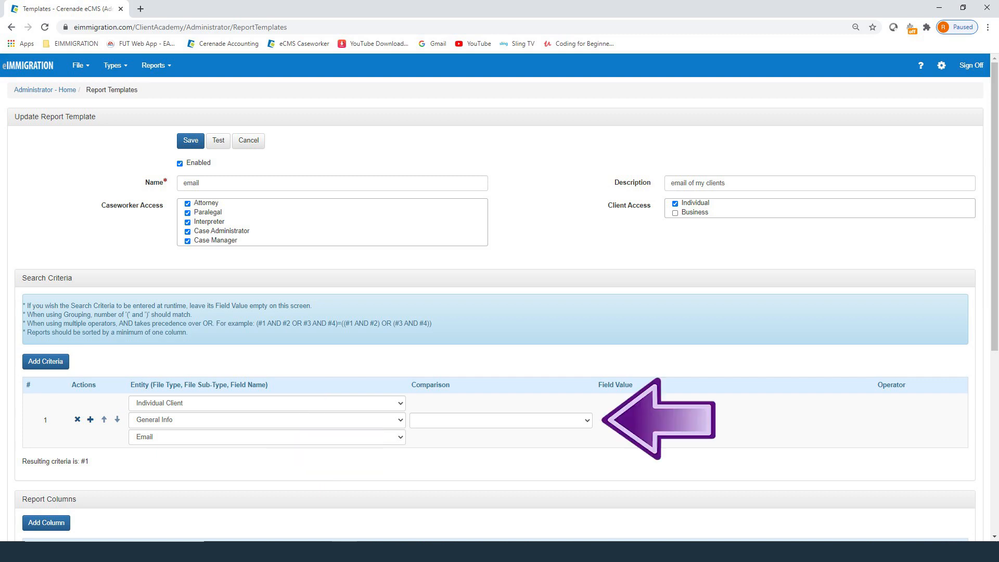
left_click(500, 420)
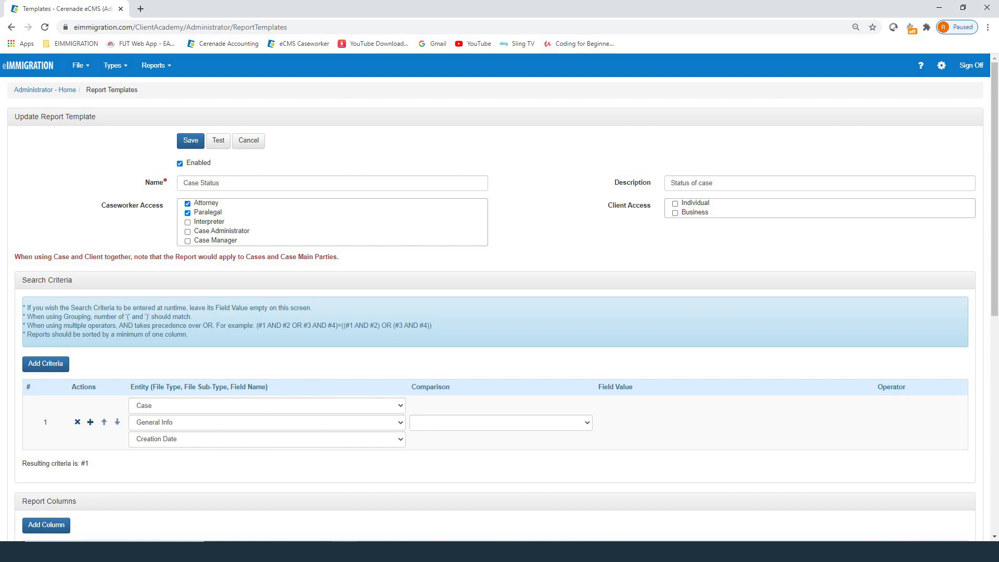
left_click(500, 422)
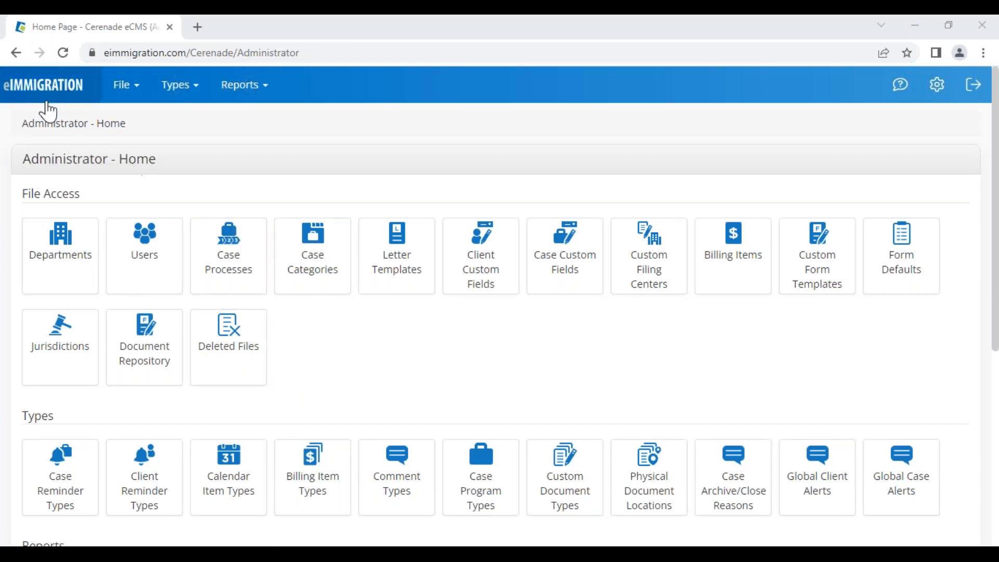
- Open the report templates list from the eIMMIGRATION administrator home page
left_click_drag(22, 123, 125, 135)
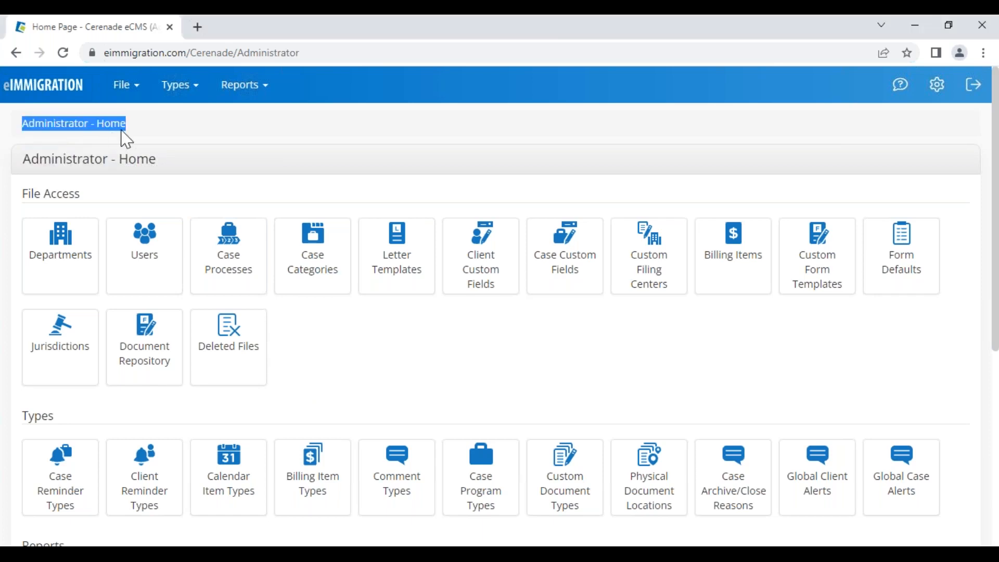
scroll(174, 318, "down", 1)
scroll(174, 319, "down", 5)
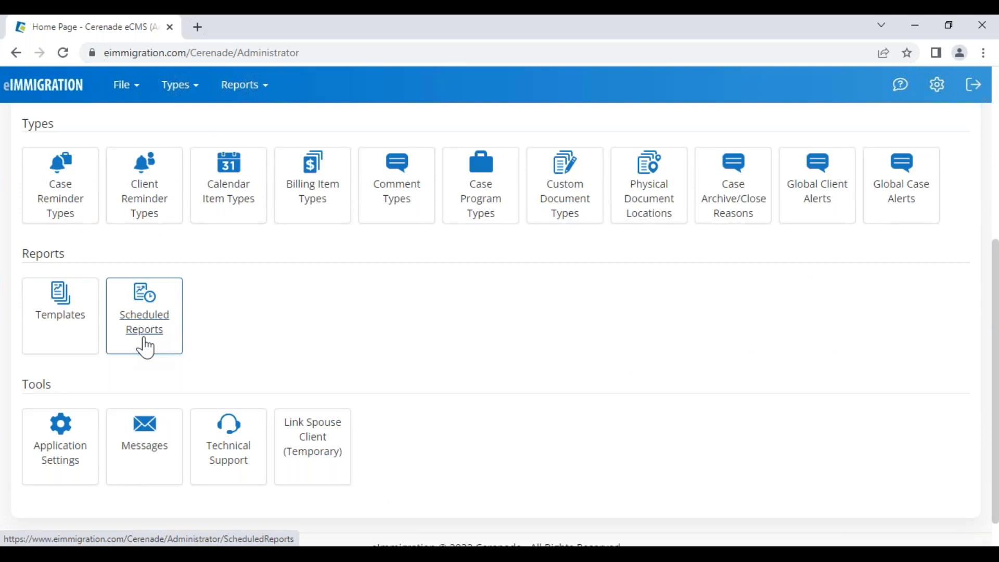
left_click(69, 315)
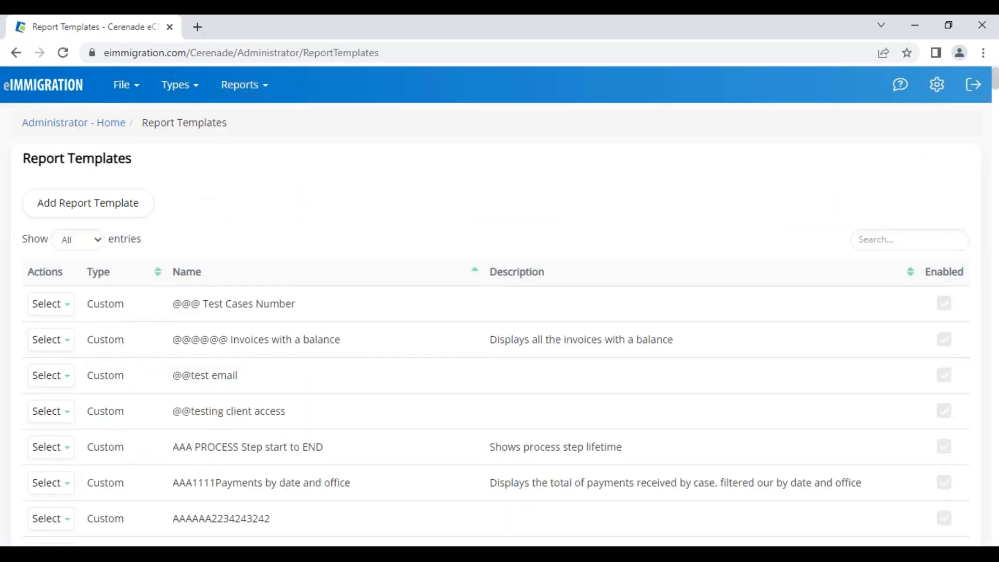
- Open the "ALL Active Naturalization Cases Created this Year by Caseworker" report template for editing and review its search criteria
scroll(124, 451, "down", 5)
scroll(137, 443, "down", 4)
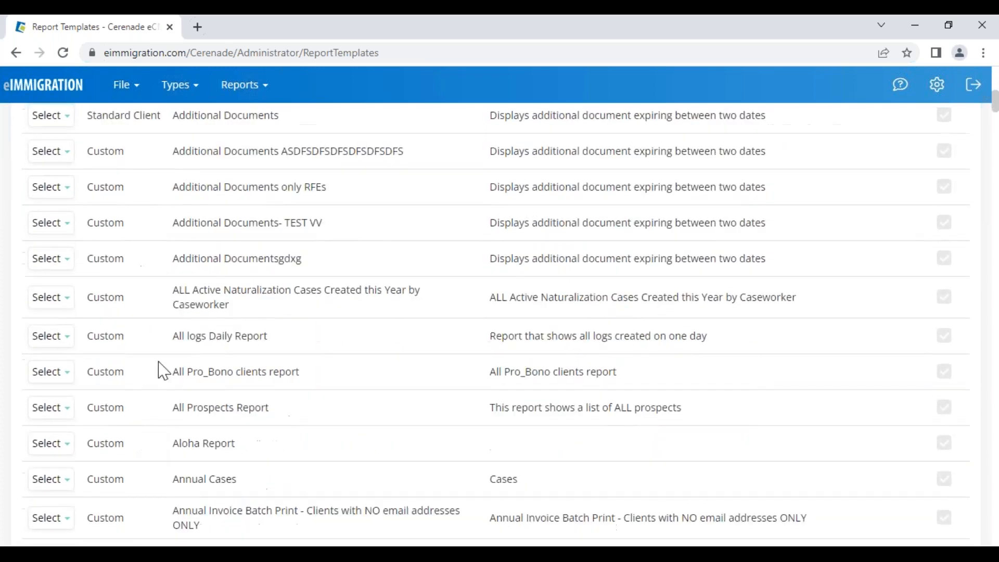
left_click_drag(181, 296, 418, 294)
left_click(51, 297)
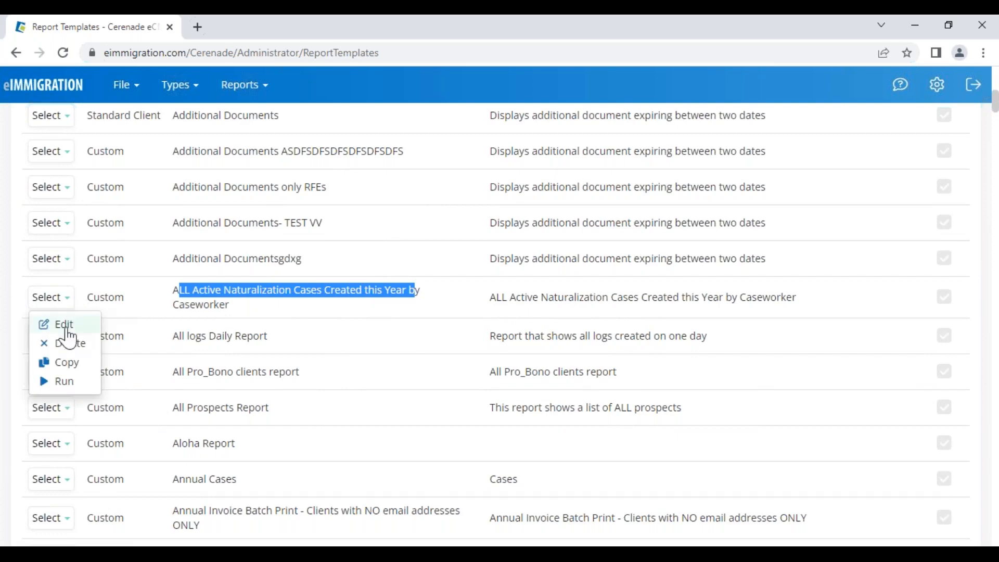
left_click(67, 339)
scroll(508, 290, "up", 8)
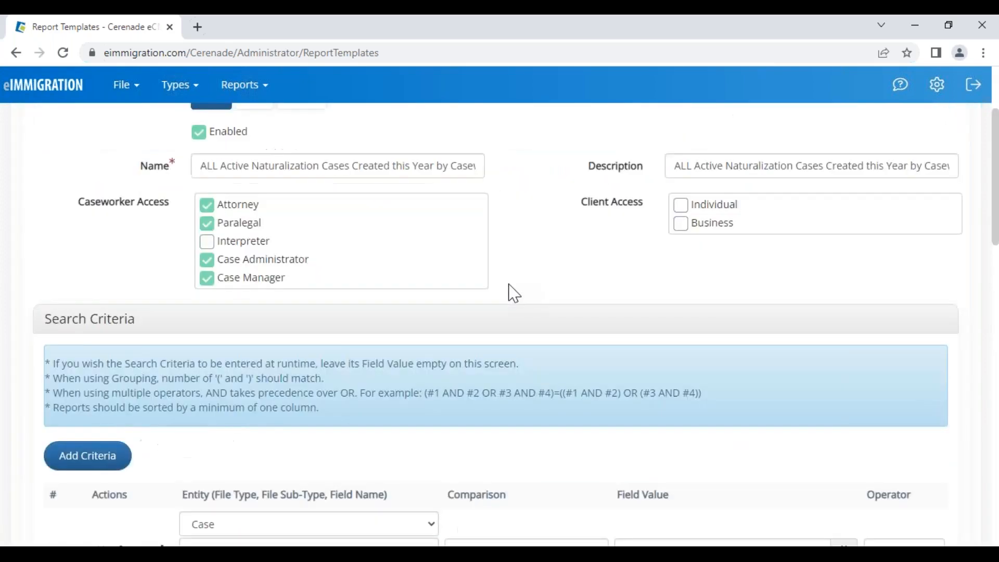
scroll(513, 293, "down", 8)
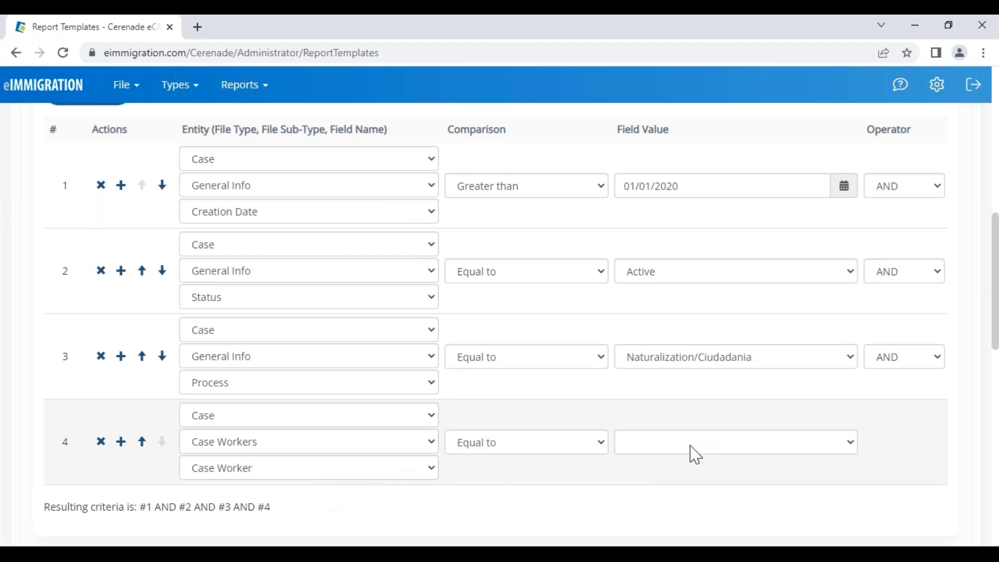
- Set the Case Worker criterion's comparison to In and select the first four case workers as its field values
left_click(505, 449)
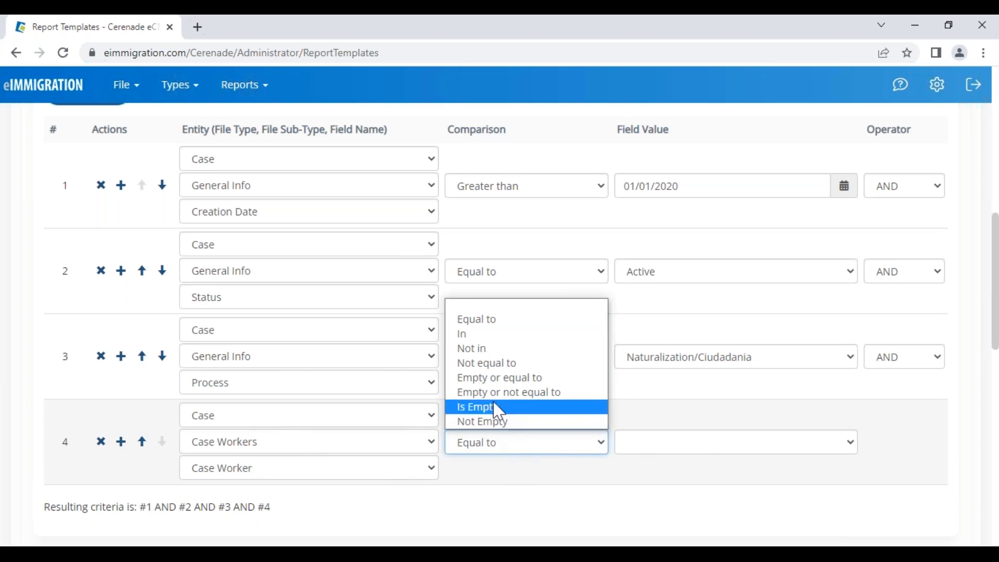
left_click(482, 333)
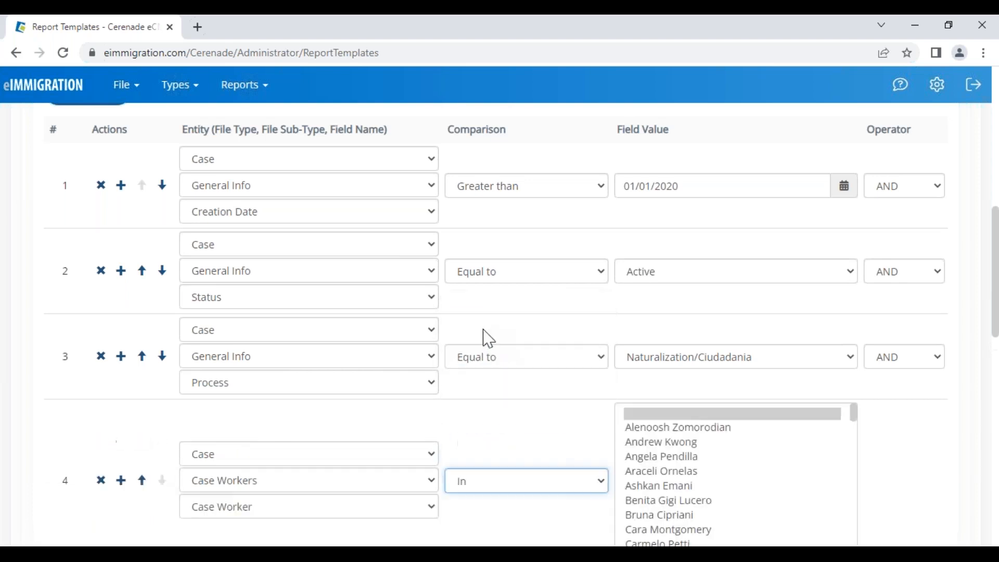
left_click(668, 426)
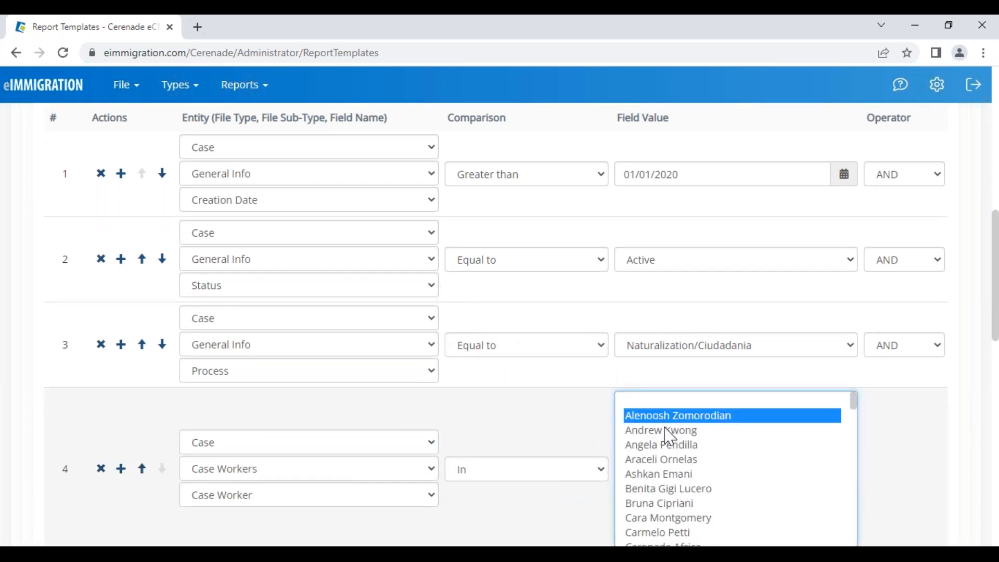
left_click(666, 430, "ctrl")
left_click(666, 445, "ctrl")
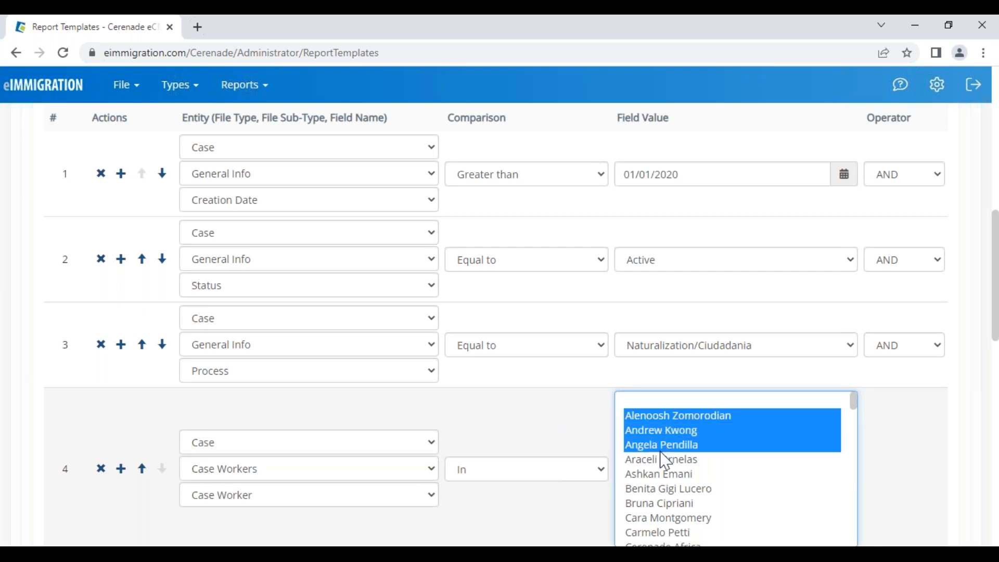
left_click(663, 459, "ctrl")
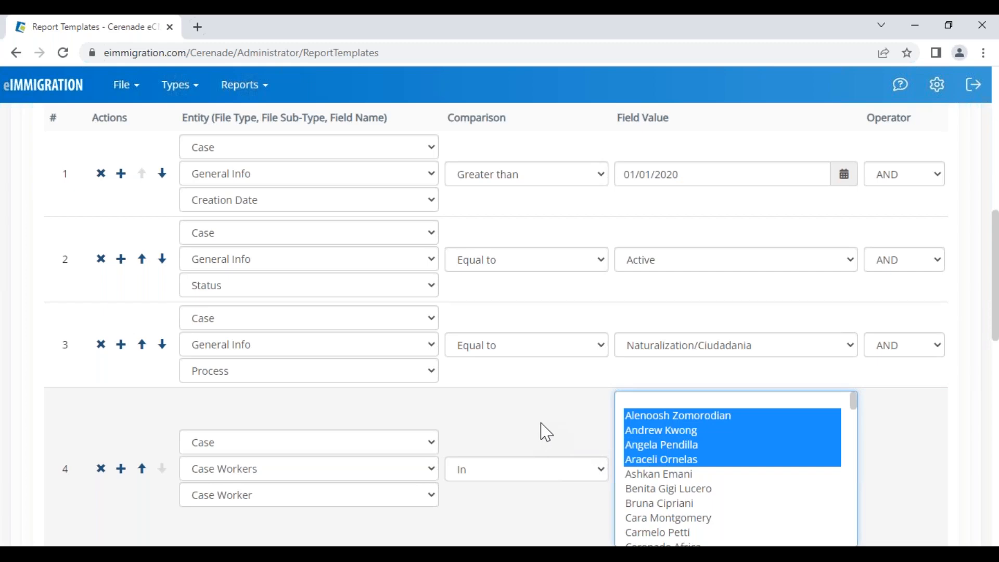
- Leave the report template without saving, return to the administrator home page, and open the scheduled reports
scroll(540, 432, "up", 10)
left_click(82, 125)
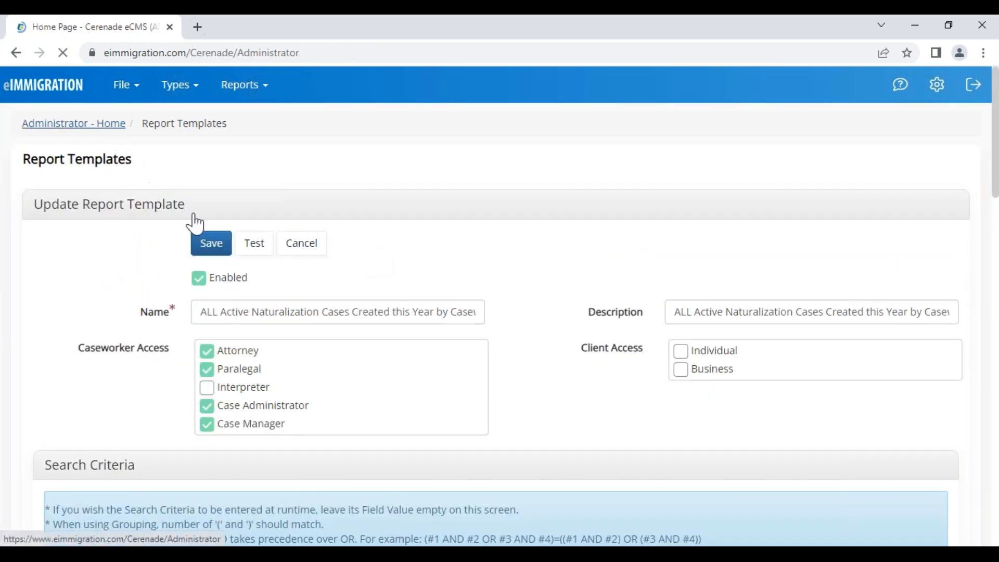
scroll(365, 416, "down", 6)
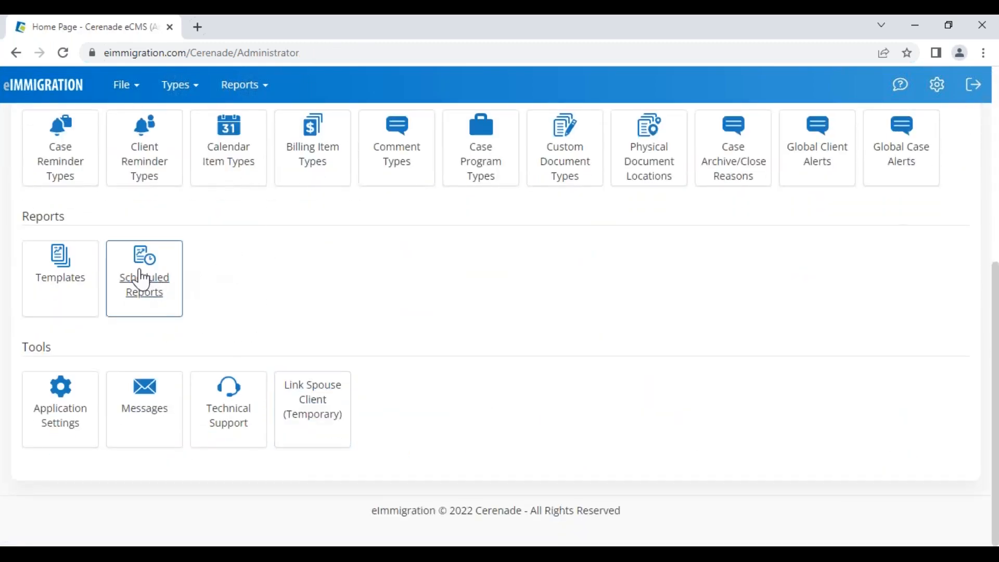
left_click(143, 297)
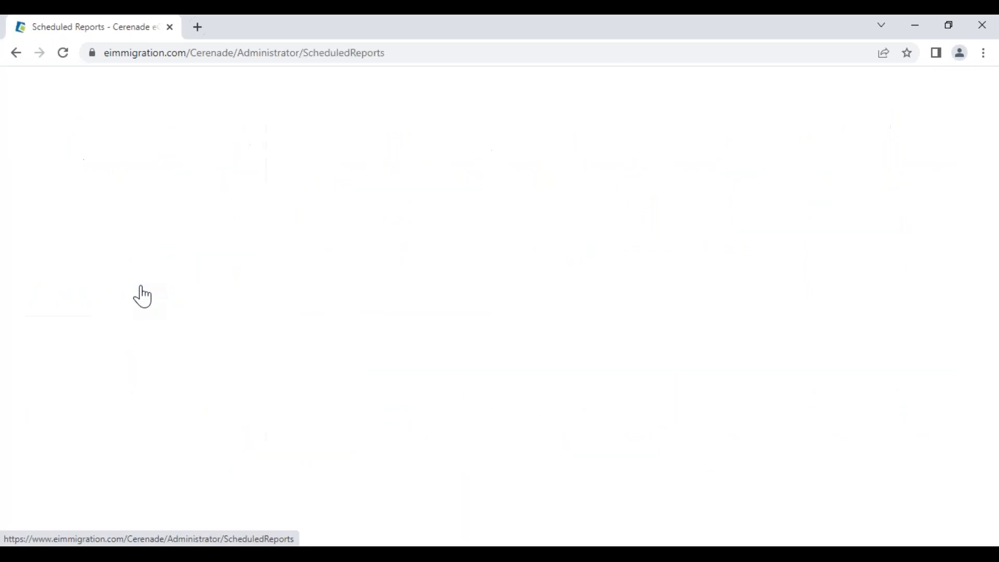
- Start a new scheduled report using the "ALL Active Naturalization Cases Created this Year by Caseworker" template in PDF format
left_click(118, 213)
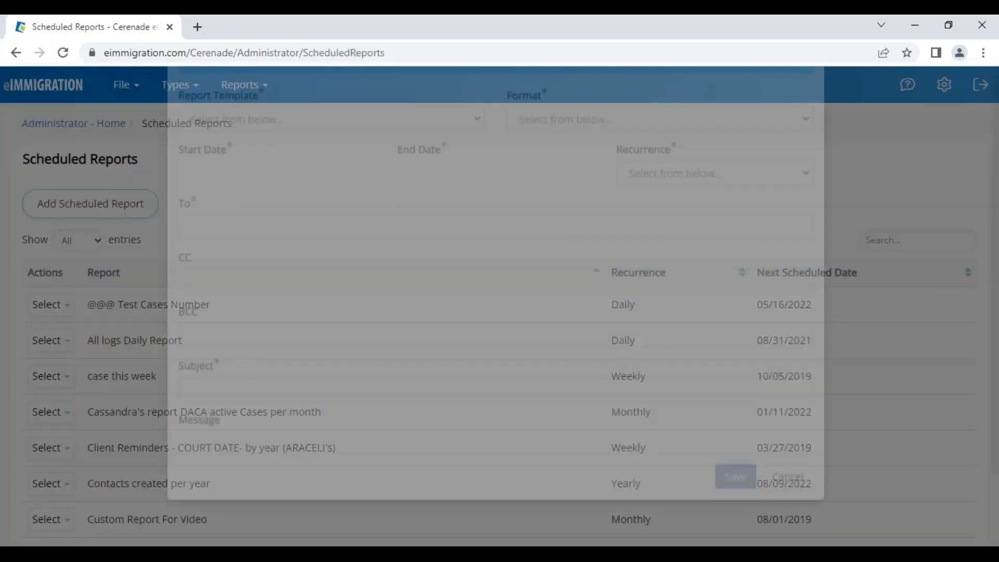
left_click(268, 231)
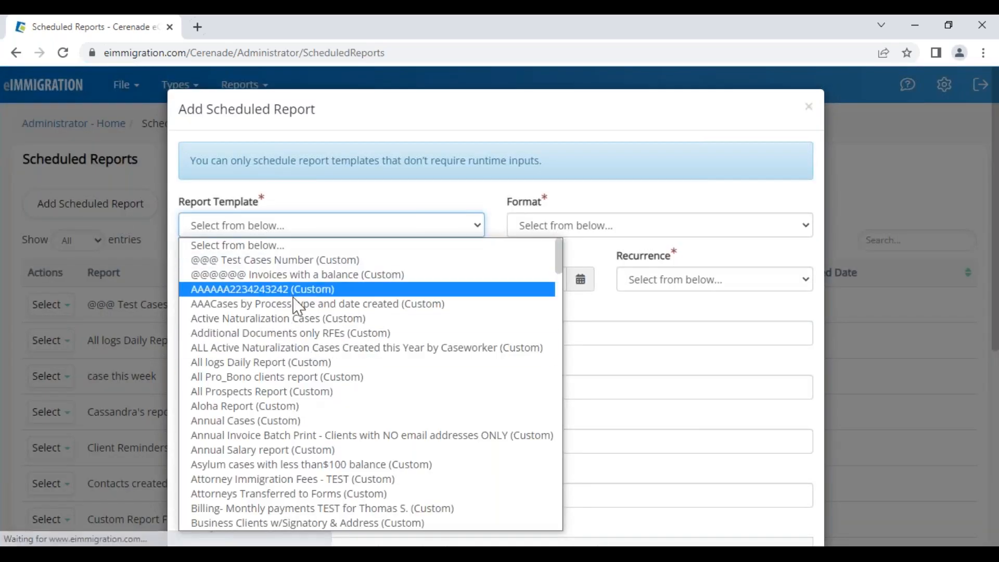
left_click(310, 347)
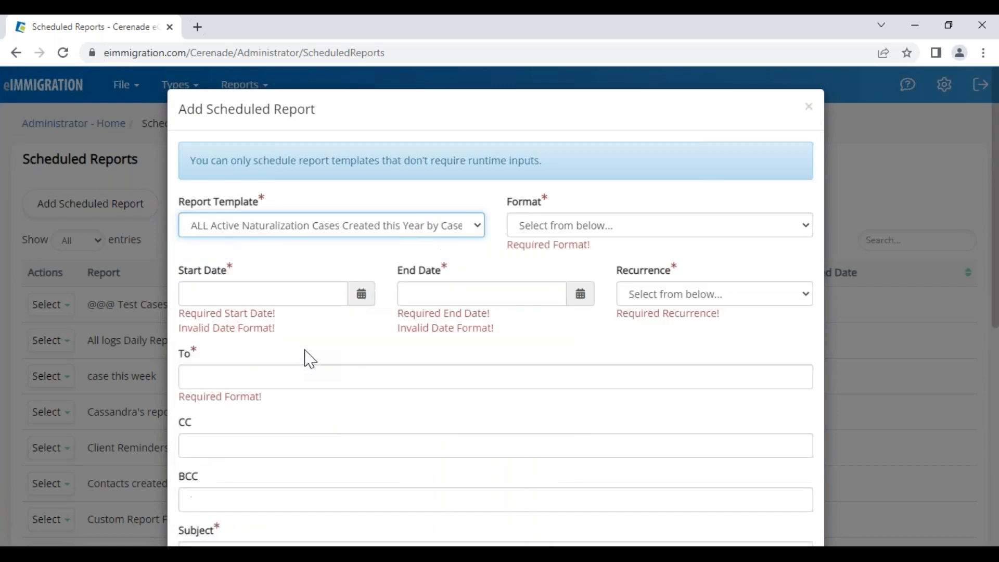
left_click(541, 230)
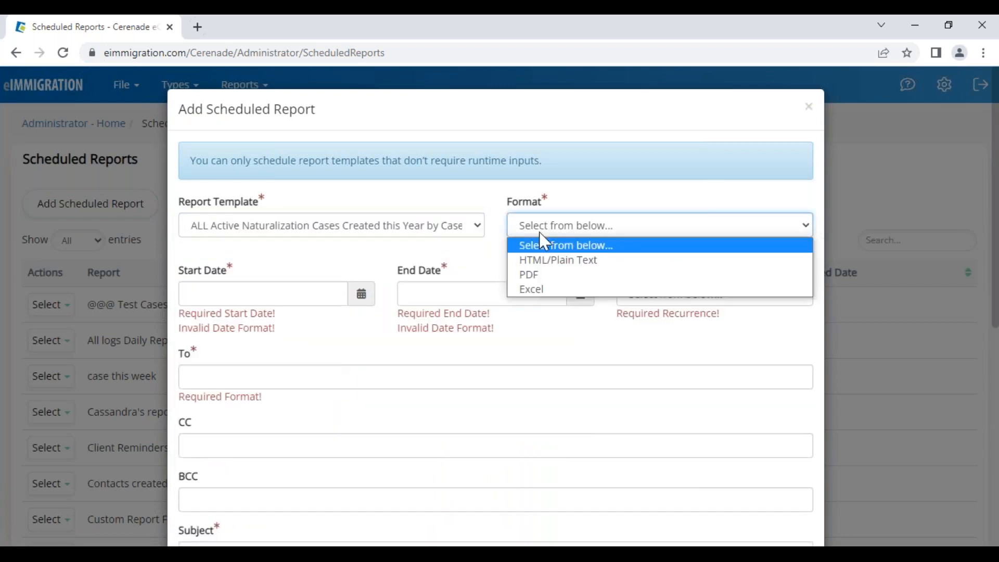
left_click(548, 281)
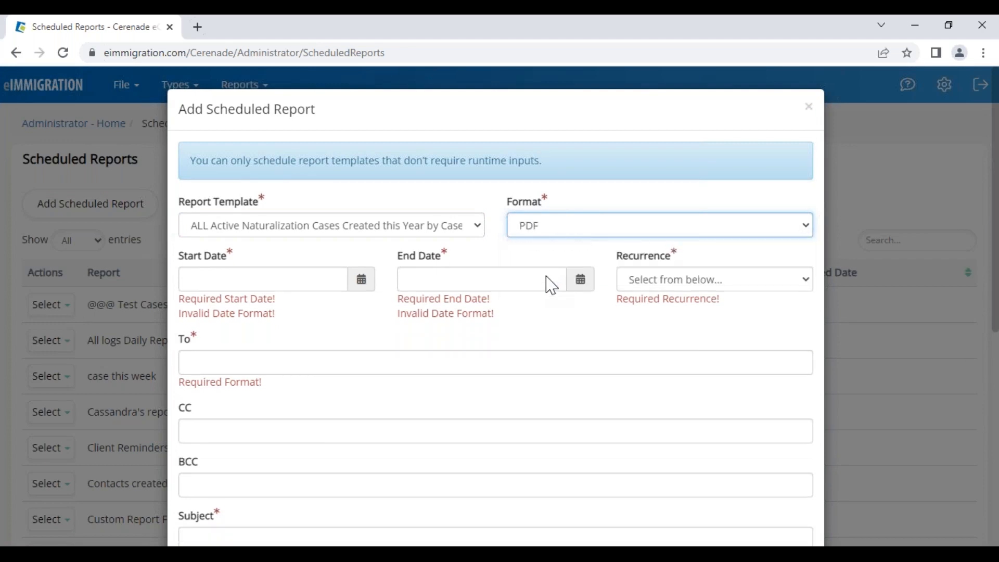
- Set the scheduled report's start date to 07/29/2022, end date to 12/31/2022 and recurrence to Weekly
left_click(324, 285)
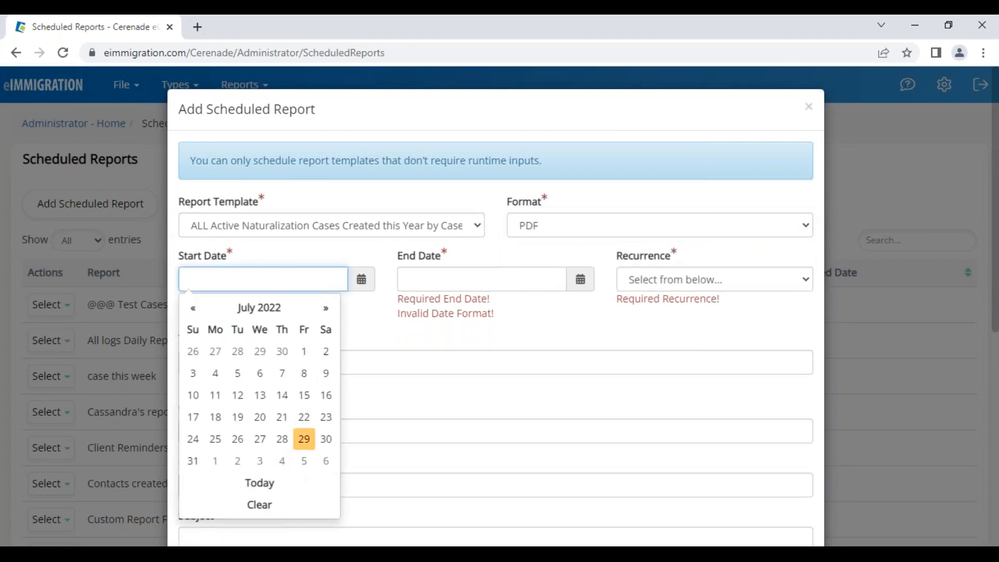
left_click(304, 439)
left_click(442, 288)
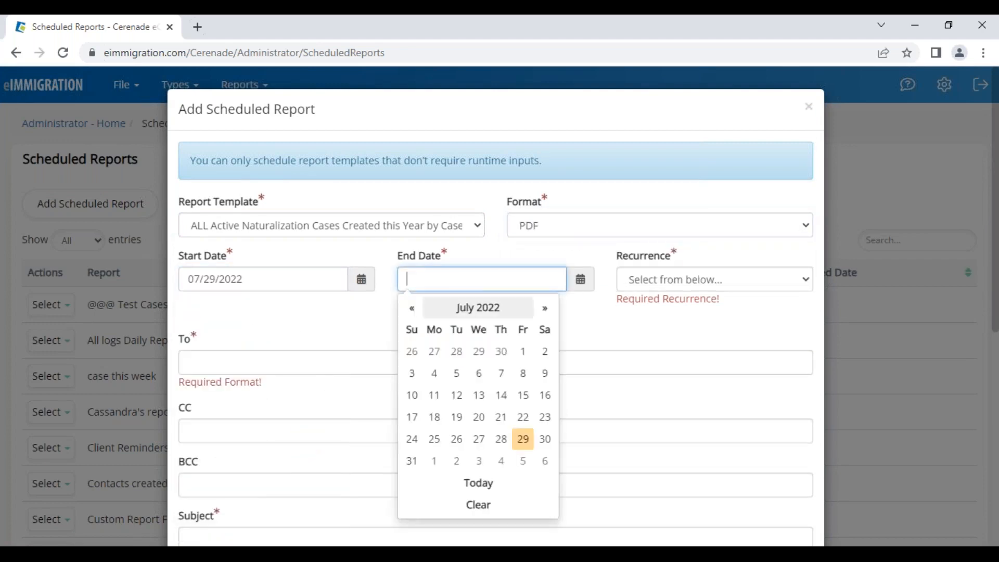
left_click(497, 311)
left_click(530, 426)
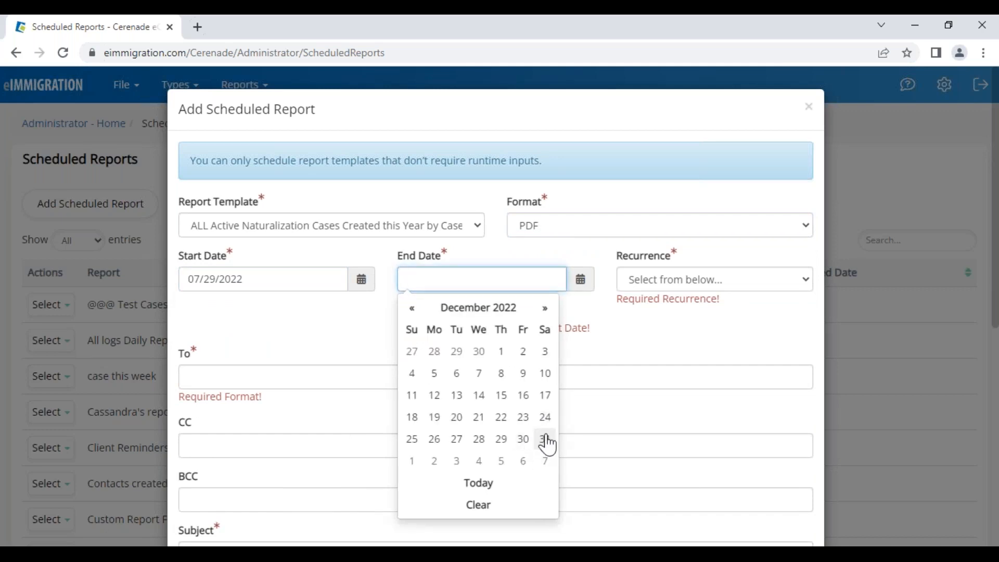
left_click(544, 438)
left_click(655, 280)
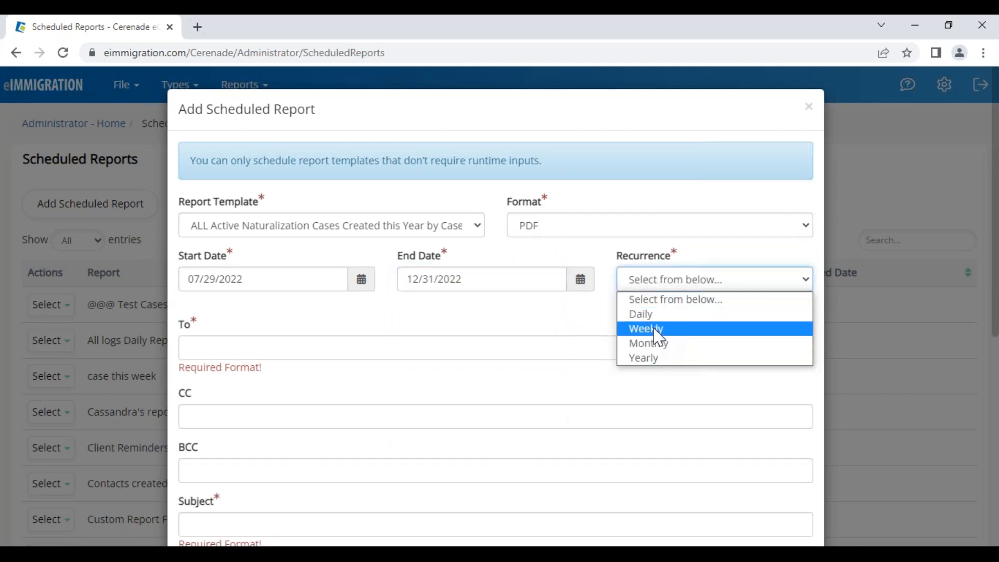
left_click(656, 328)
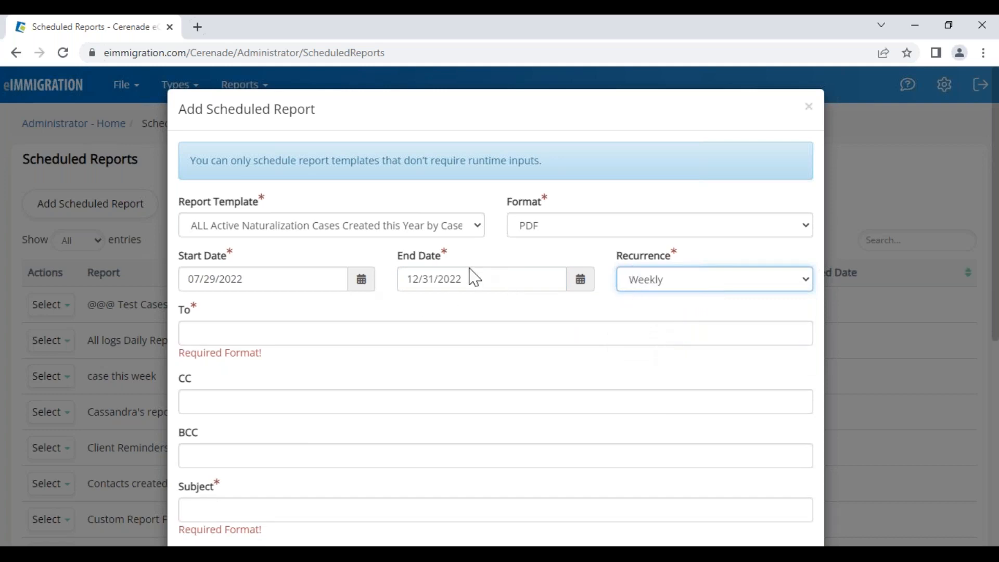
- Review the scheduled report's recipient, subject and message fields, and return to the administrator home page without saving
scroll(277, 403, "down", 3)
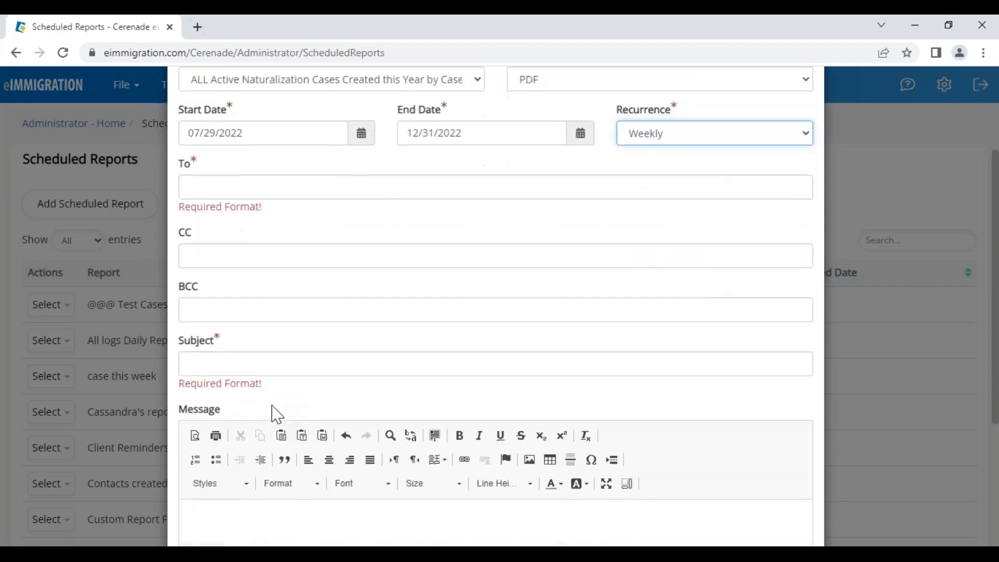
scroll(276, 410, "down", 3)
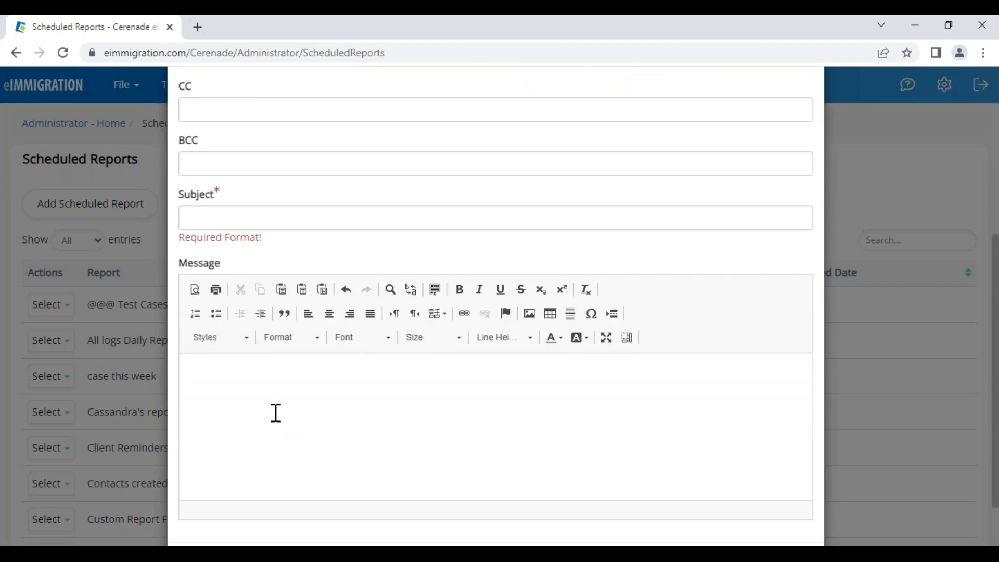
scroll(281, 395, "up", 6)
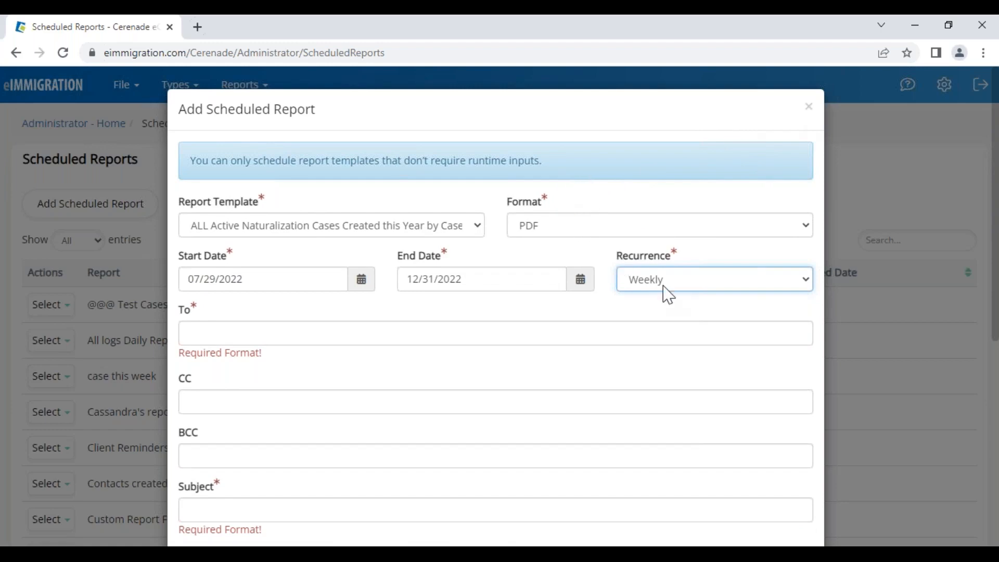
left_click(808, 107)
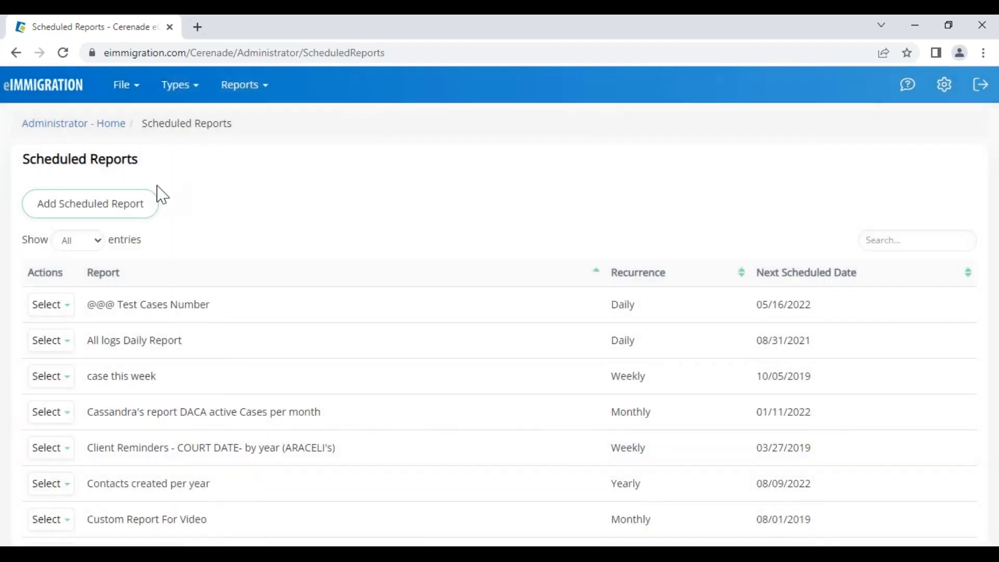
left_click(77, 127)
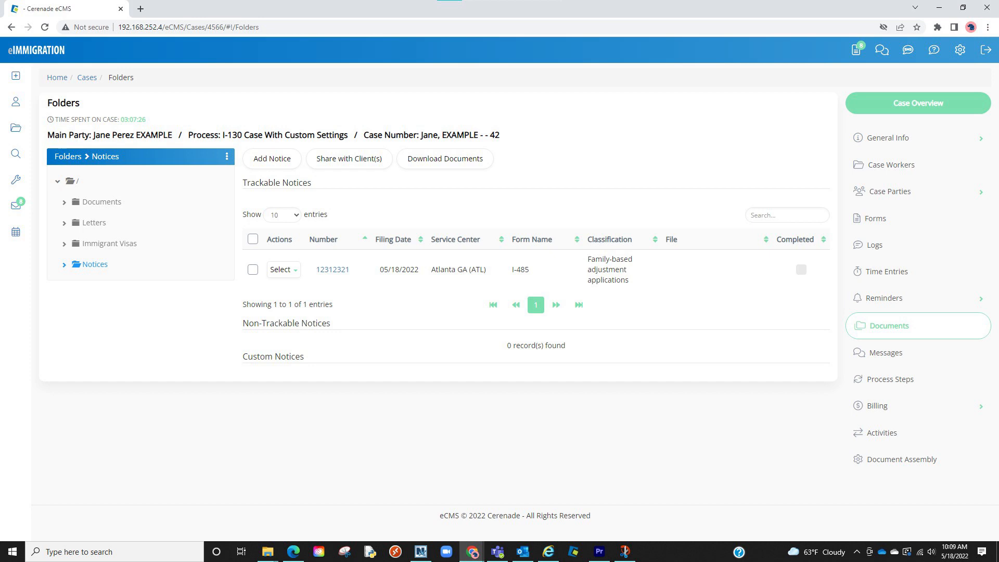
left_click(283, 269)
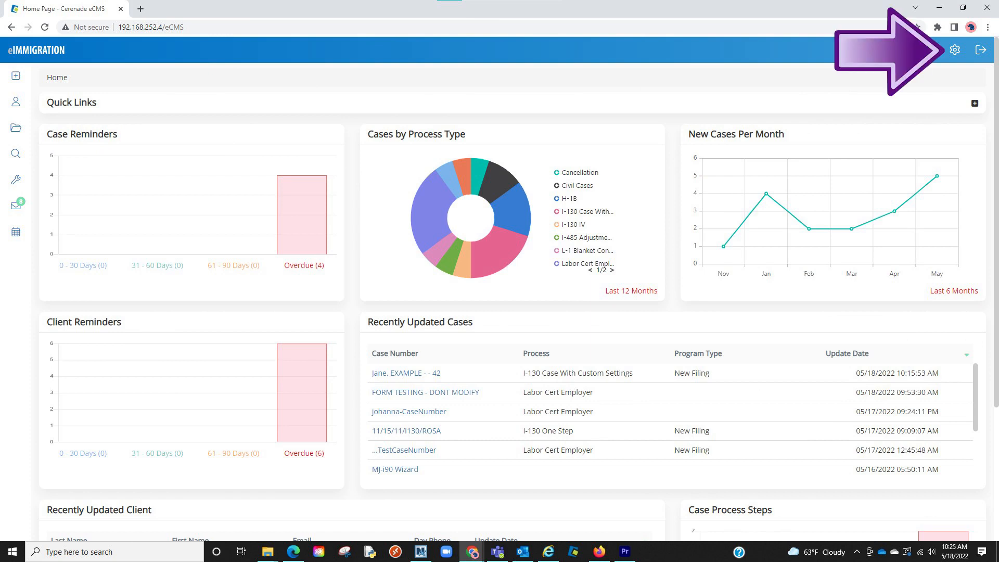
- Open the Administrative Tools from the caseworker home page
left_click(954, 50)
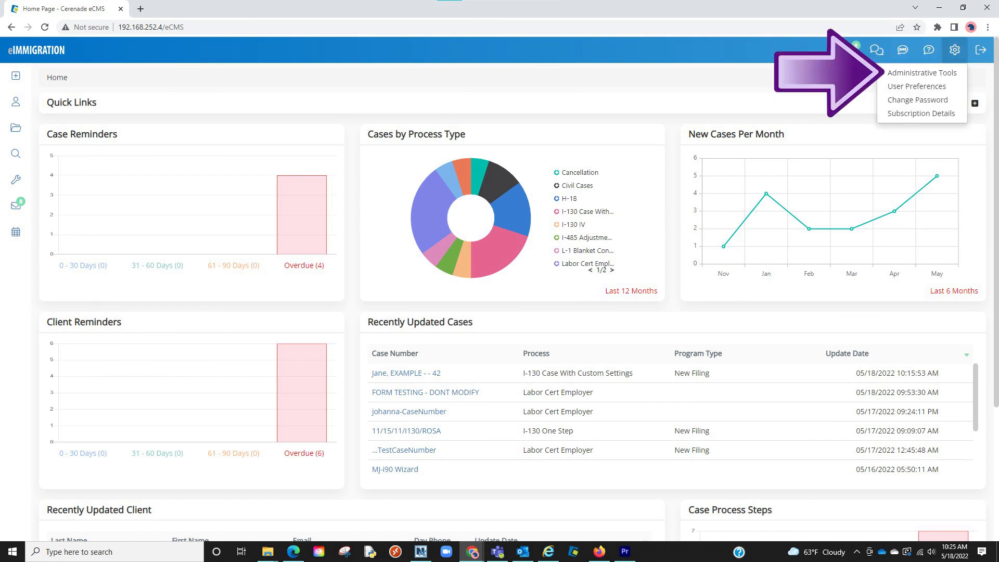
left_click(922, 73)
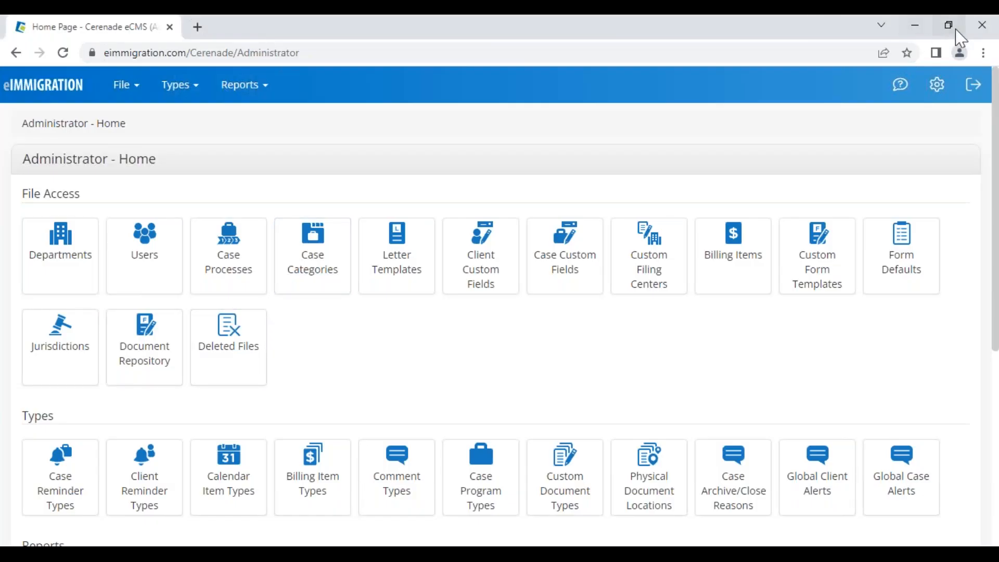
- Switch from the administrator pages to the Caseworker Module and open the list of cases
left_click(937, 85)
left_click(930, 116)
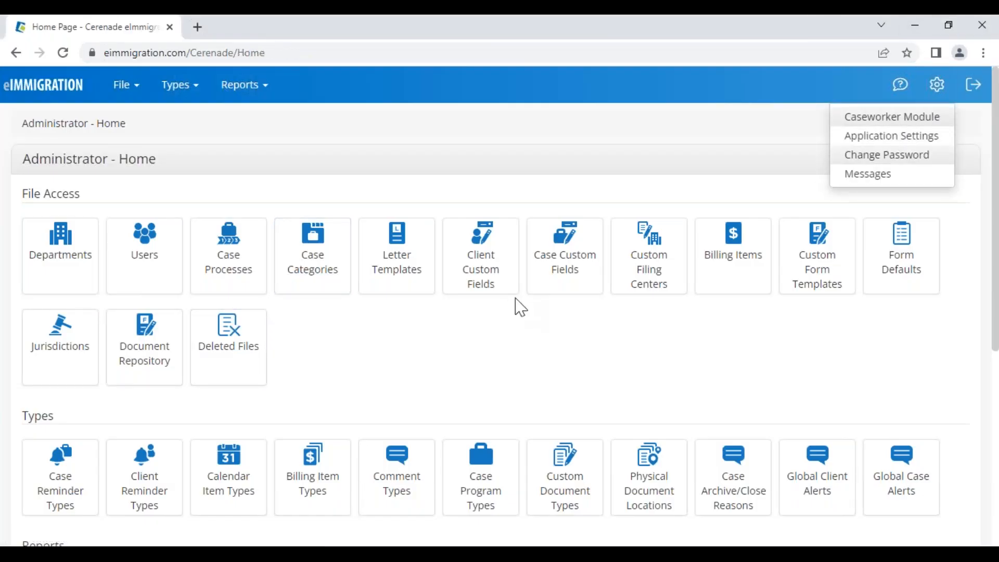
left_click(26, 306)
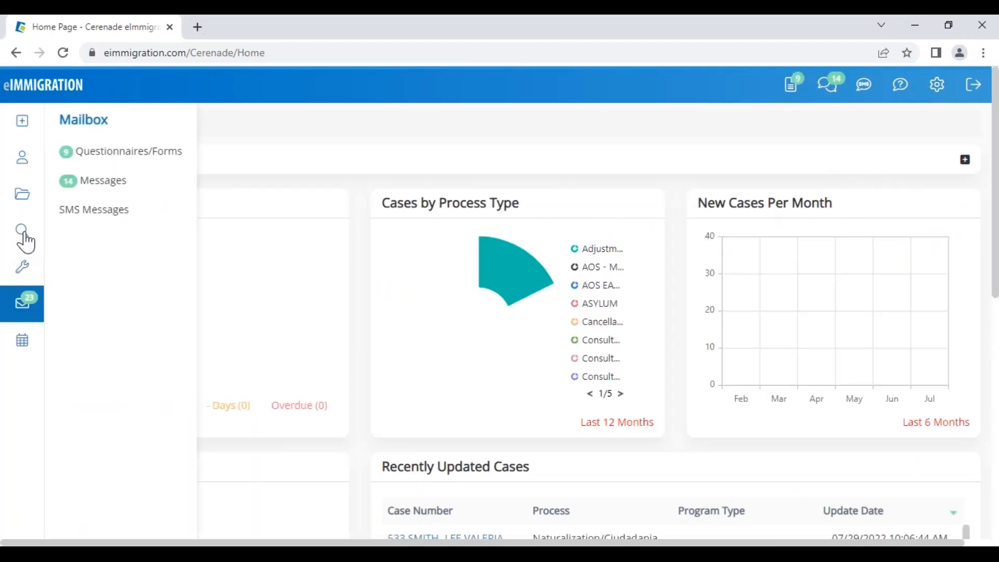
left_click(23, 237)
left_click(81, 189)
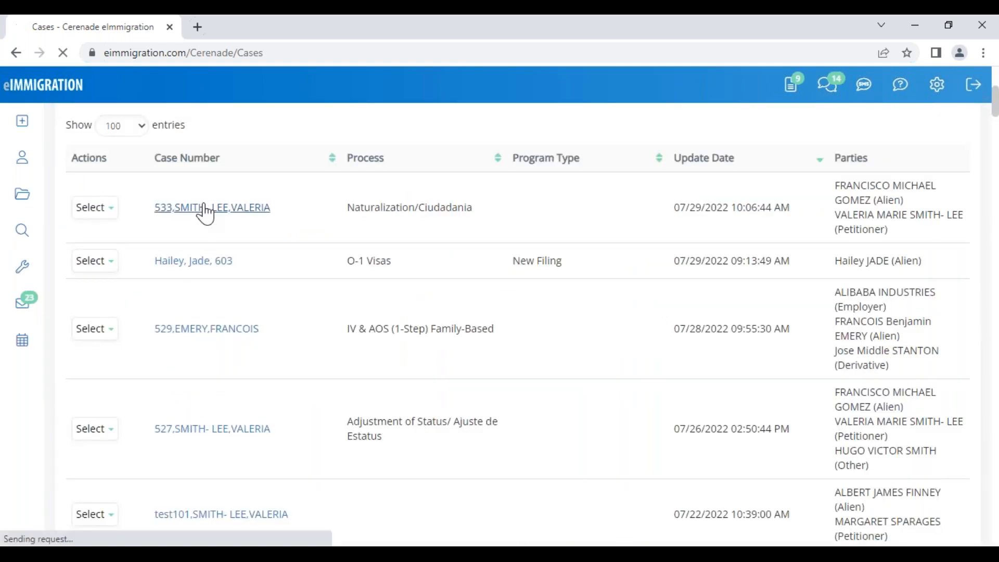
- Open the most recently updated Naturalization/Ciudadania case and display the Notices folder in its documents
left_click(205, 210)
scroll(931, 492, "down", 1)
left_click(914, 533)
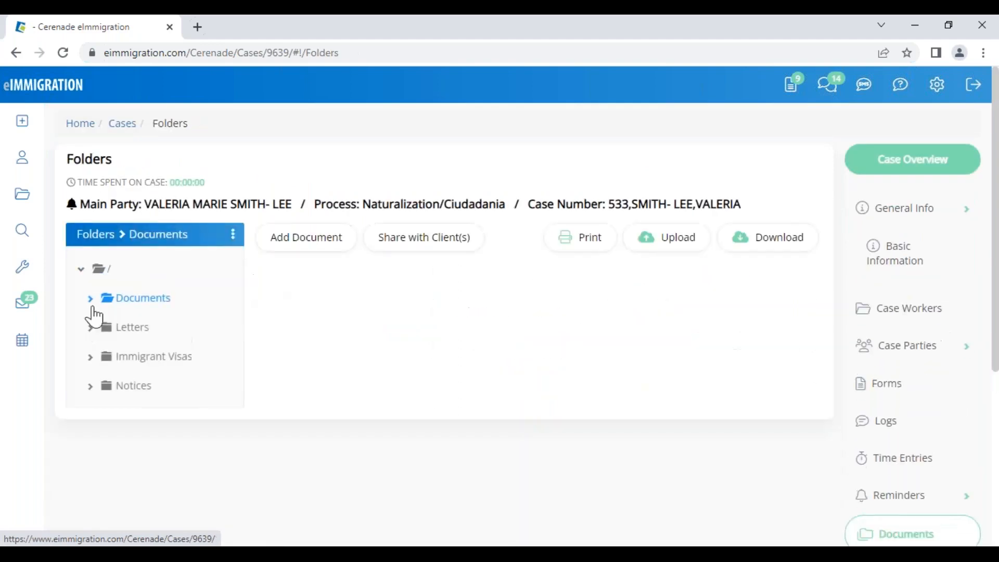
left_click(140, 389)
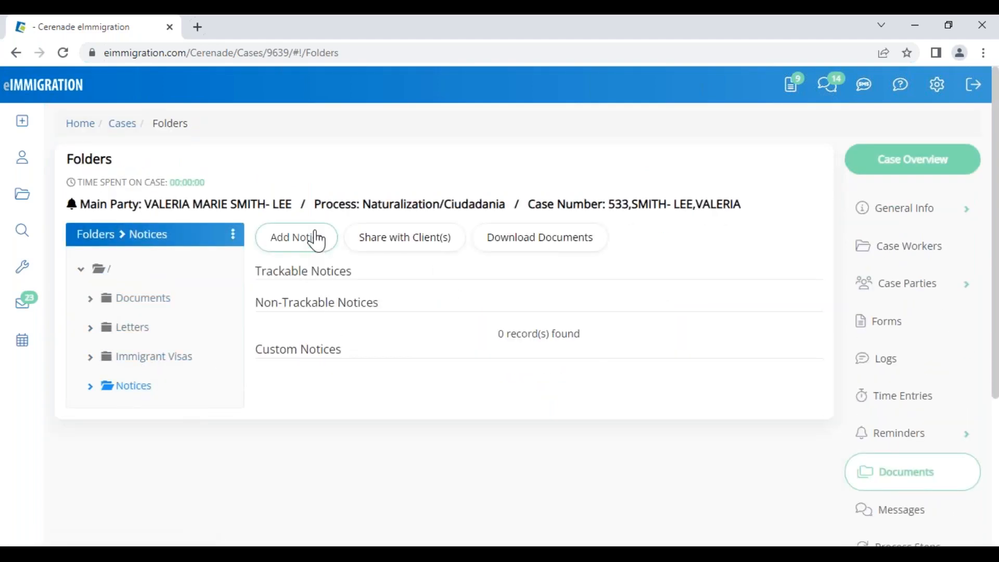
- Start a new notice, fill in the notice number from the saved suggestions, and set the filing date to 06/28/2022
left_click(315, 240)
left_click(398, 364)
key("Down")
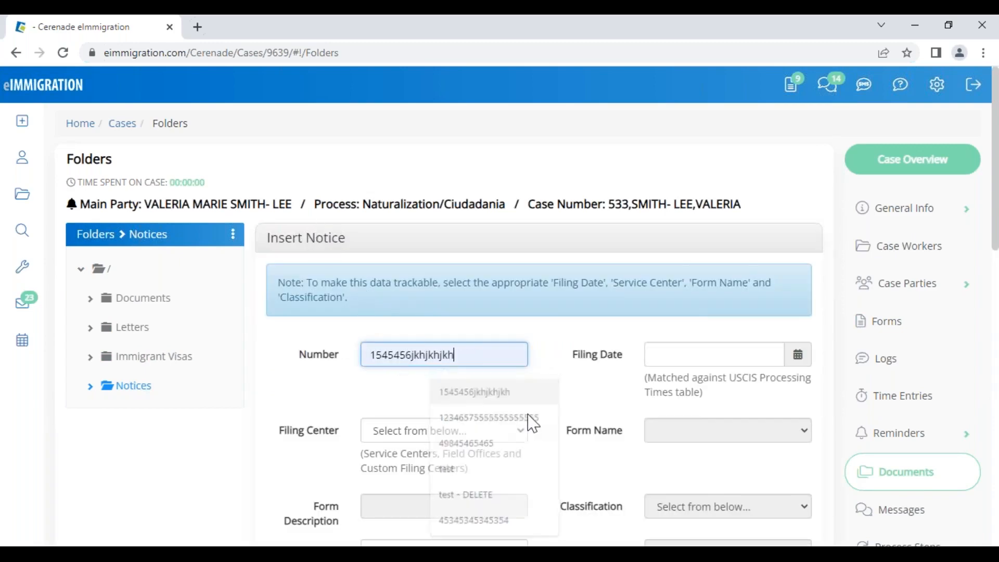
left_click(682, 354)
left_click(702, 171)
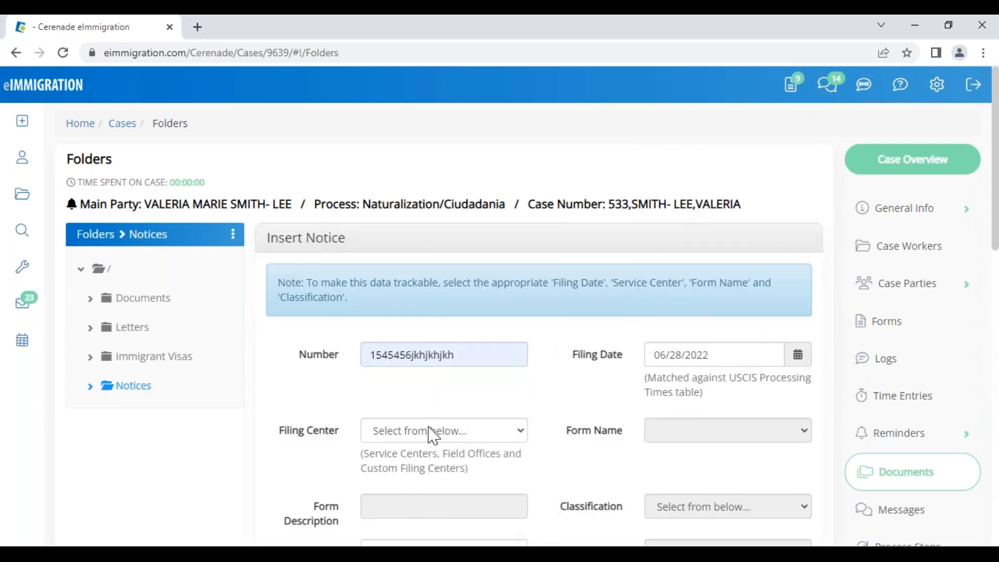
- Try California Service Center (CSC) and National Benefits Center (NBC) as the notice's filing center, checking the form names offered for each
left_click(436, 436)
left_click(484, 147)
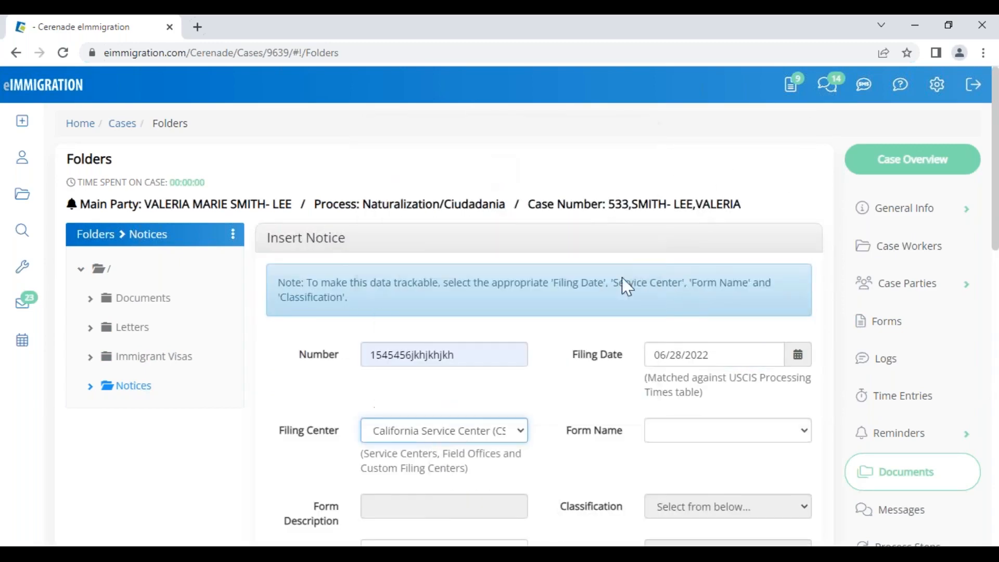
left_click(664, 431)
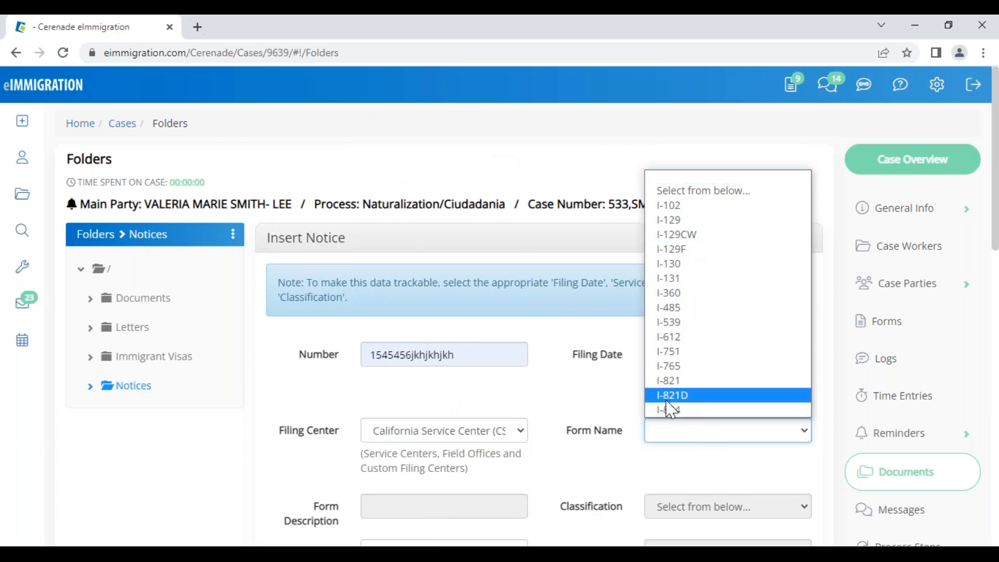
left_click(451, 435)
left_click(451, 435)
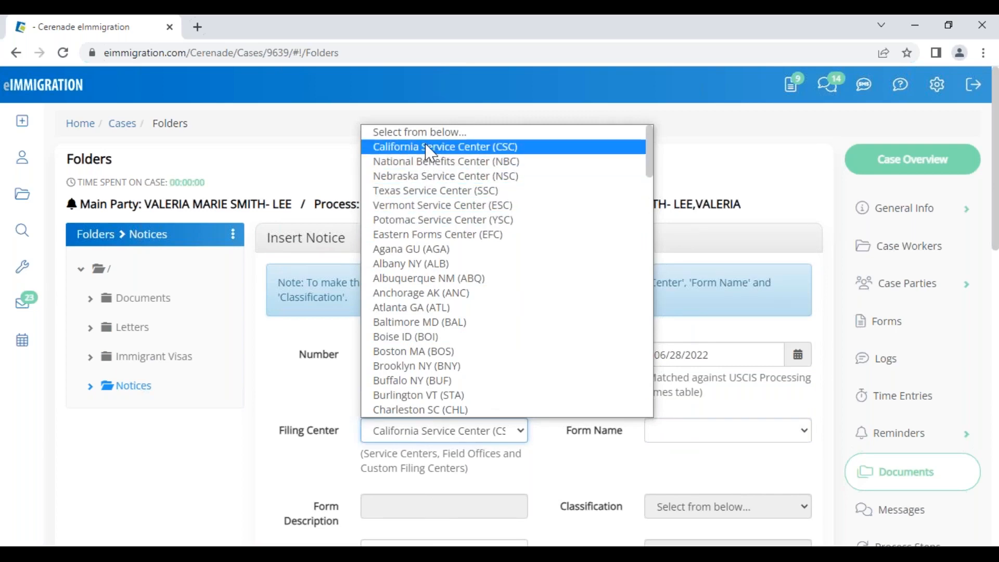
left_click(432, 162)
left_click(697, 431)
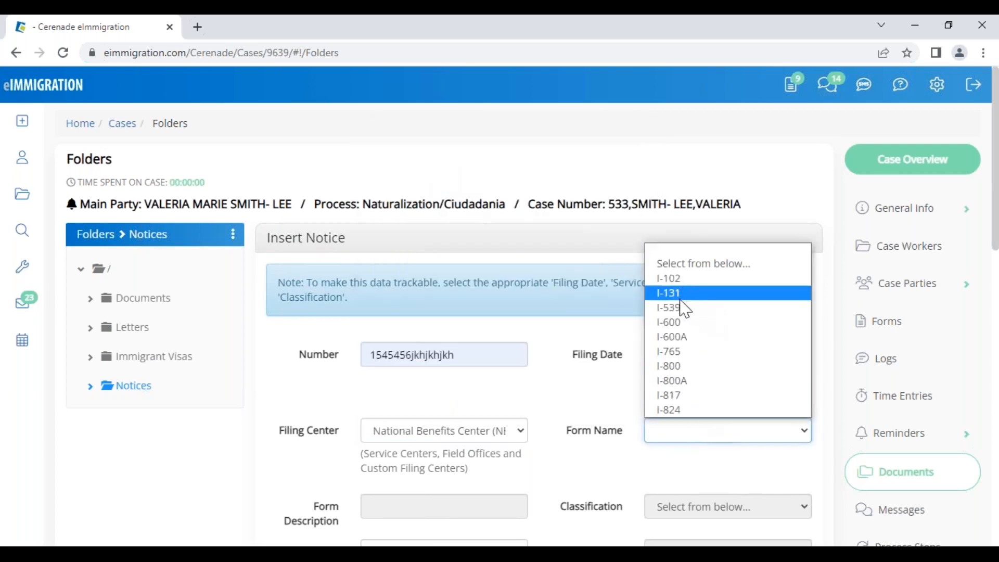
- Set the notice's filing center to Nebraska Service Center (NSC) and its form name to I-130
left_click(460, 432)
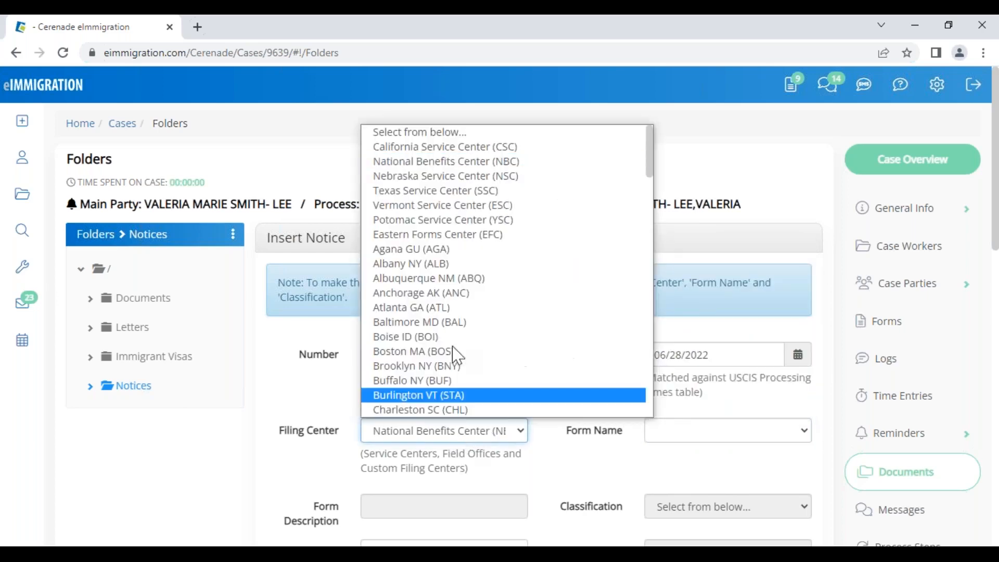
left_click(441, 177)
left_click(697, 437)
scroll(692, 307, "down", 1)
left_click(676, 176)
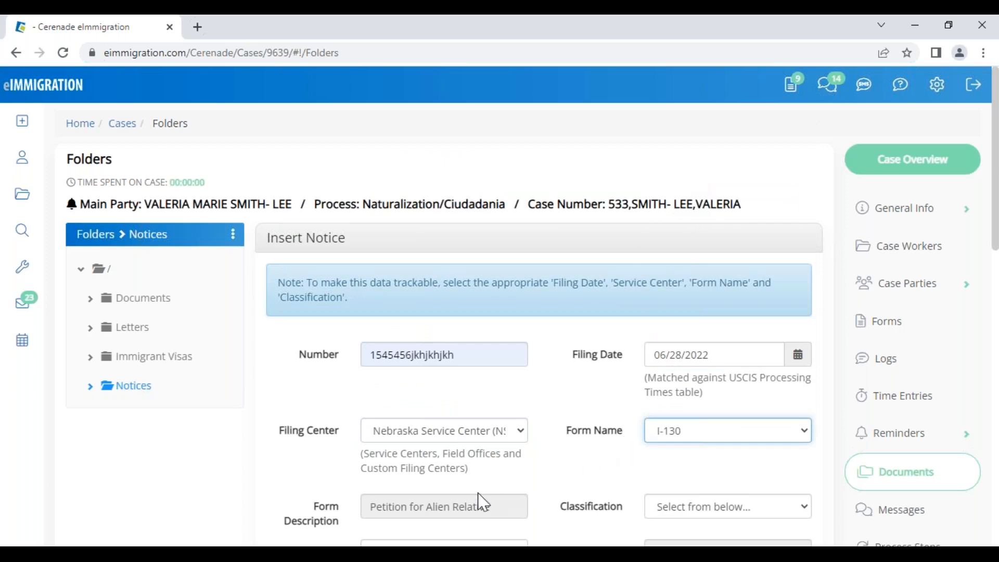
- Set the notice's classification to "Permanent resident filing for a spouse or child under 21"
scroll(606, 475, "down", 3)
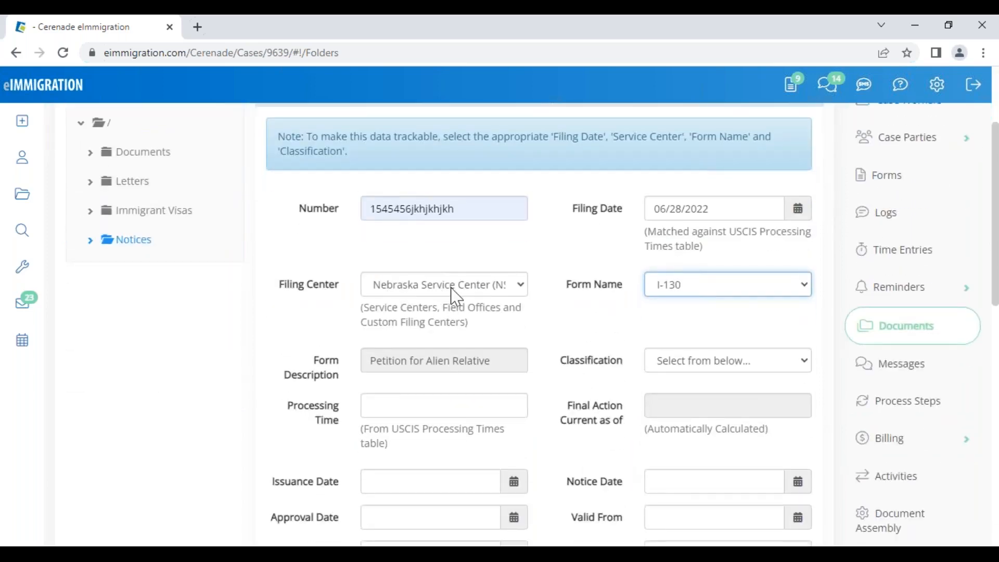
left_click(716, 364)
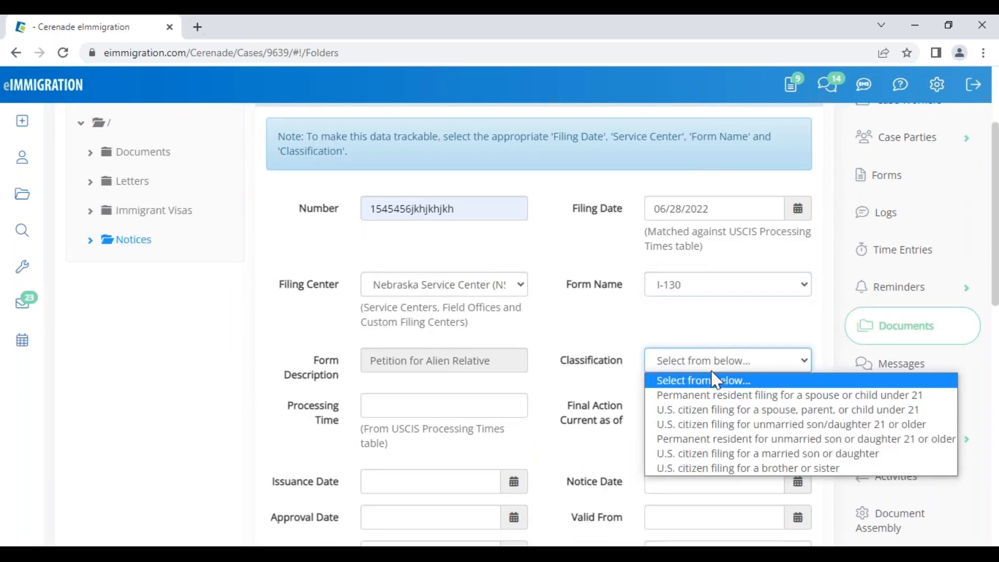
left_click(717, 394)
- Share the notice with the case's petitioner
scroll(536, 444, "down", 7)
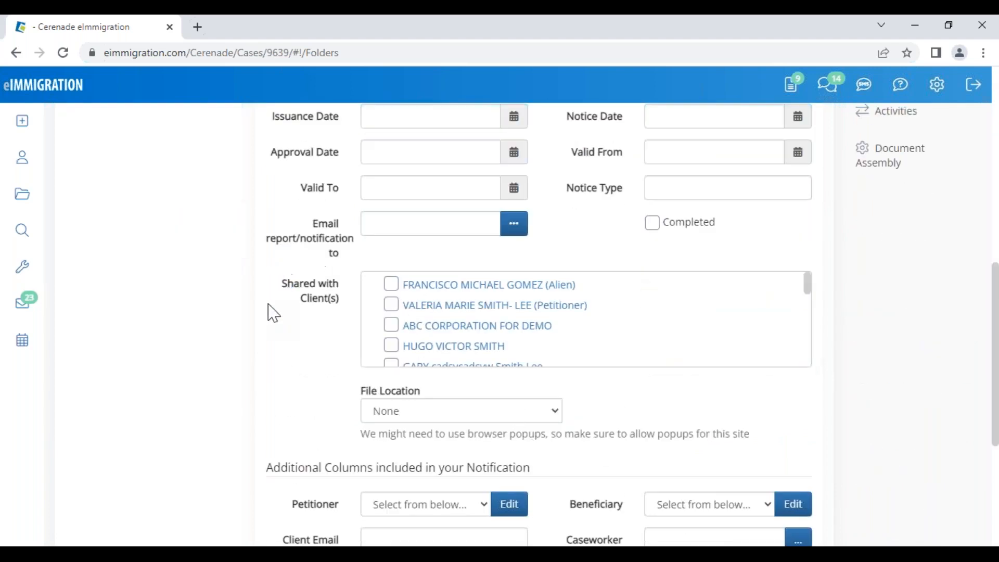
left_click_drag(280, 287, 343, 306)
left_click(392, 312)
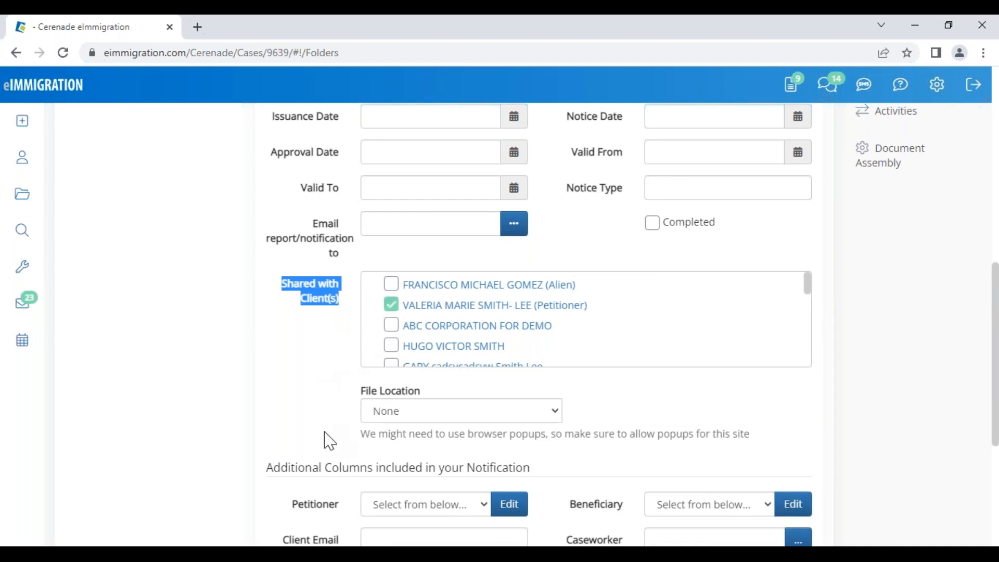
- Review the notice's email report/notification field and client sharing settings, and save the trackable notice
scroll(327, 440, "down", 3)
scroll(325, 440, "up", 5)
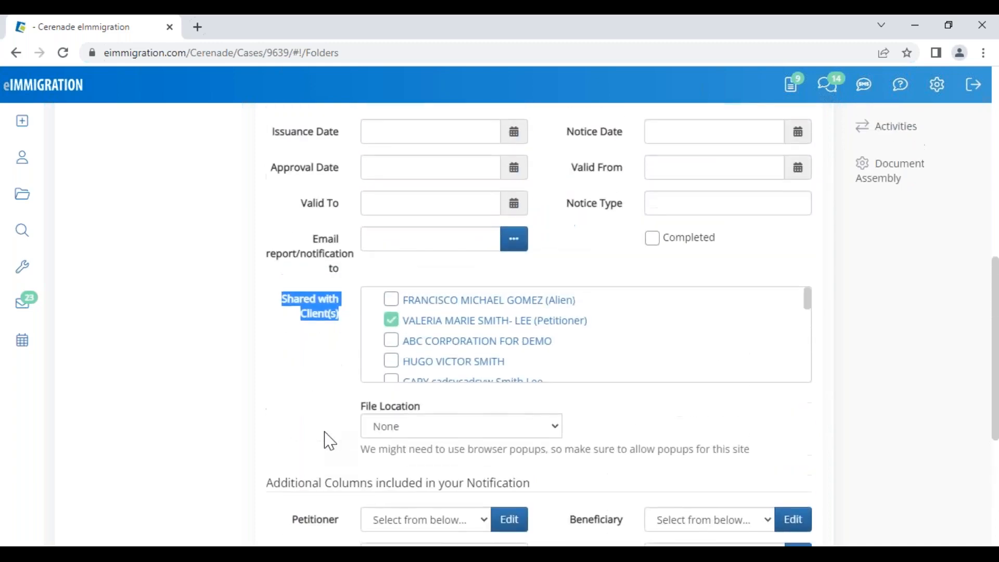
left_click_drag(313, 296, 350, 326)
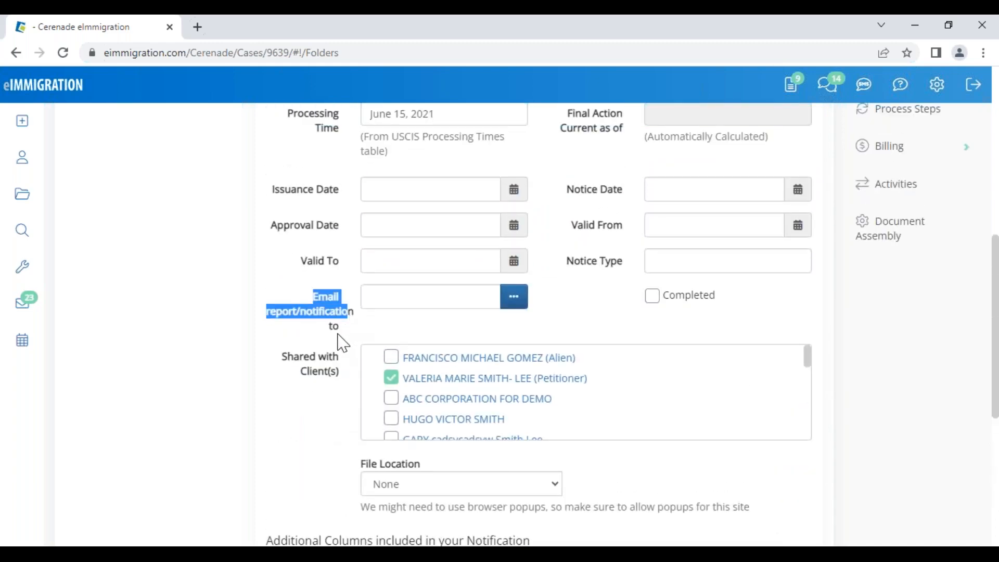
scroll(335, 447, "down", 2)
scroll(334, 446, "down", 4)
left_click(389, 467)
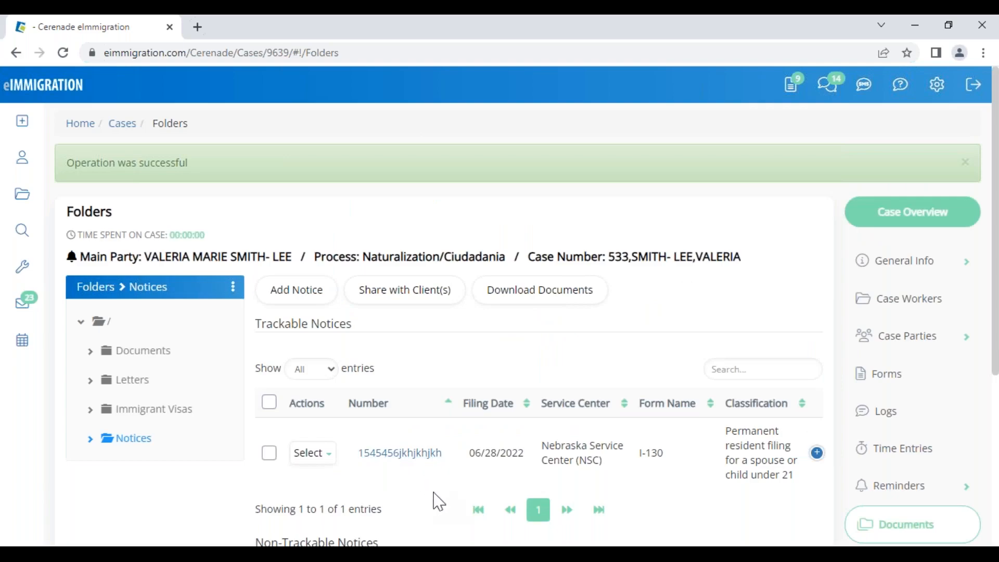
- Switch to the eImmigration Client Portal in the other browser and log in with the prefilled client account
left_click(284, 553)
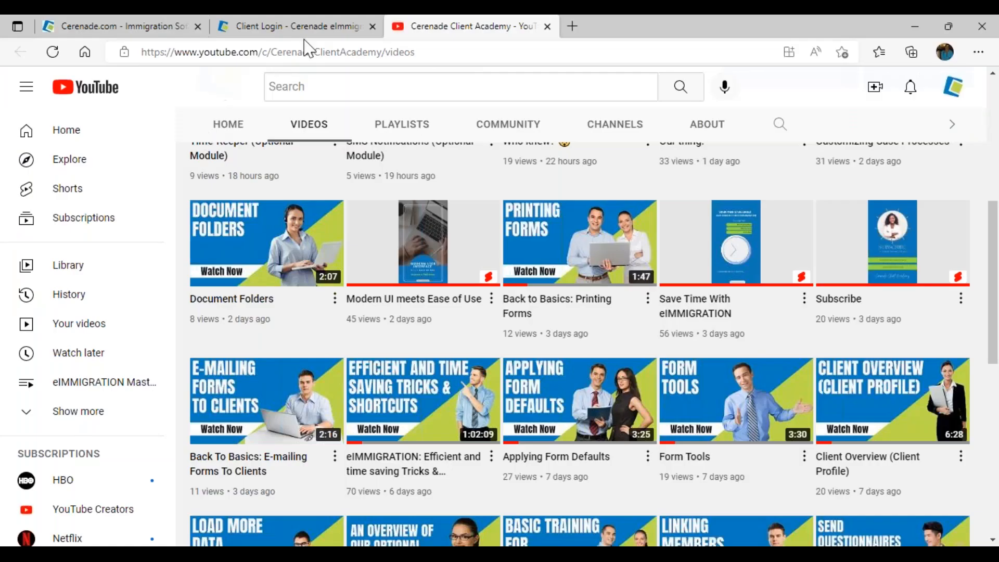
left_click(307, 29)
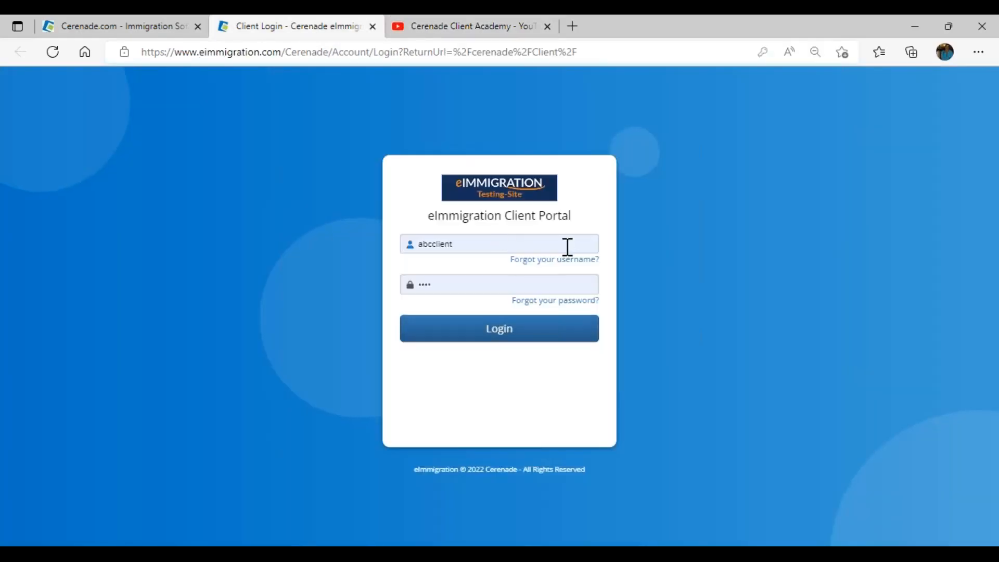
left_click_drag(505, 216, 570, 219)
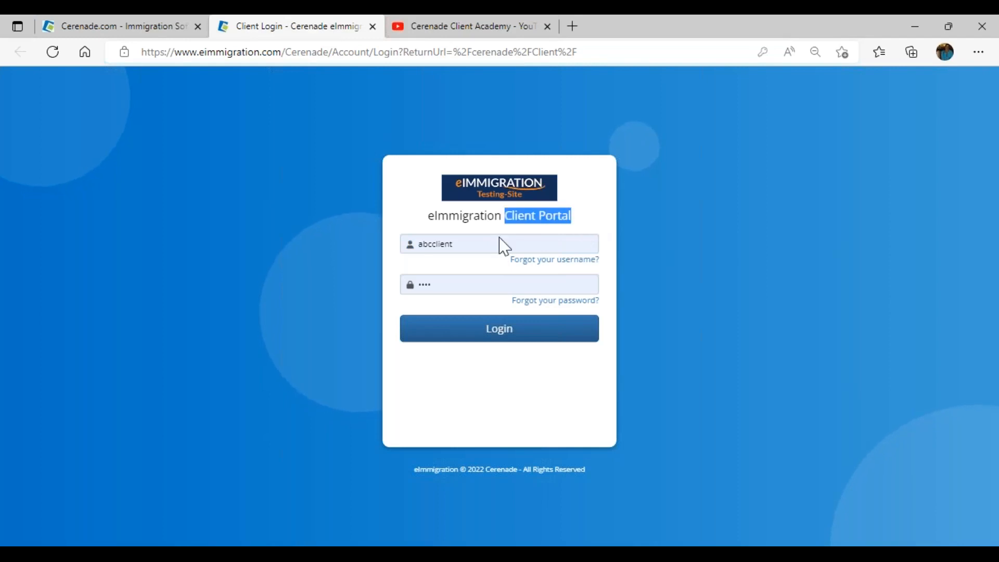
left_click(465, 243)
left_click(449, 320)
left_click(464, 337)
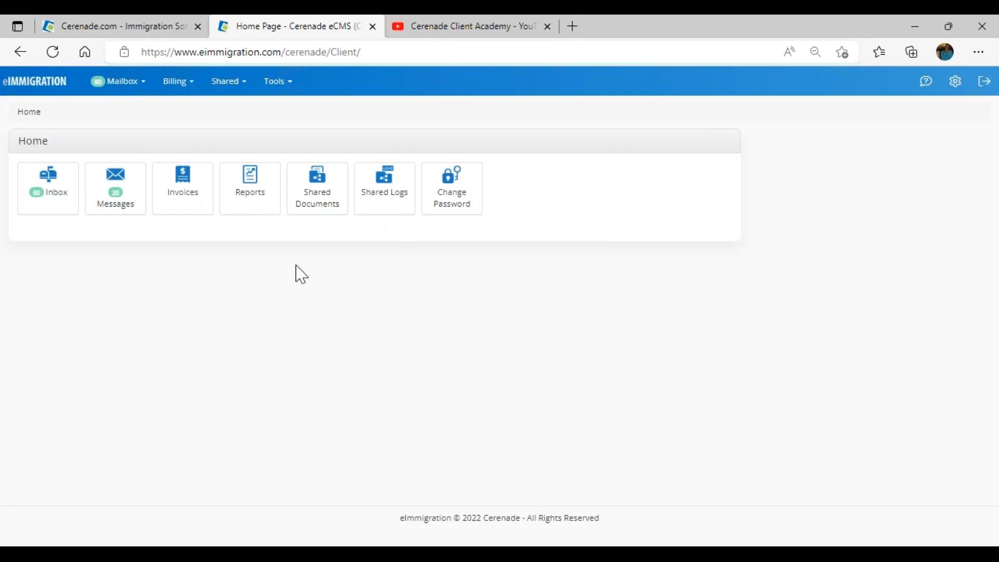
- Open the client's shared documents and go to the last page of the Case USCIS Receipts list
left_click(316, 213)
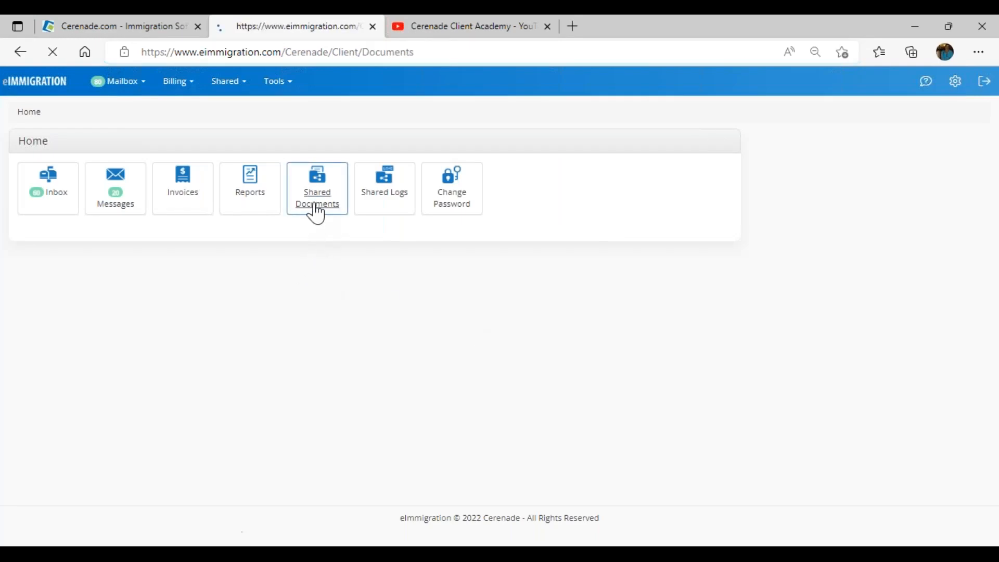
scroll(239, 423, "down", 20)
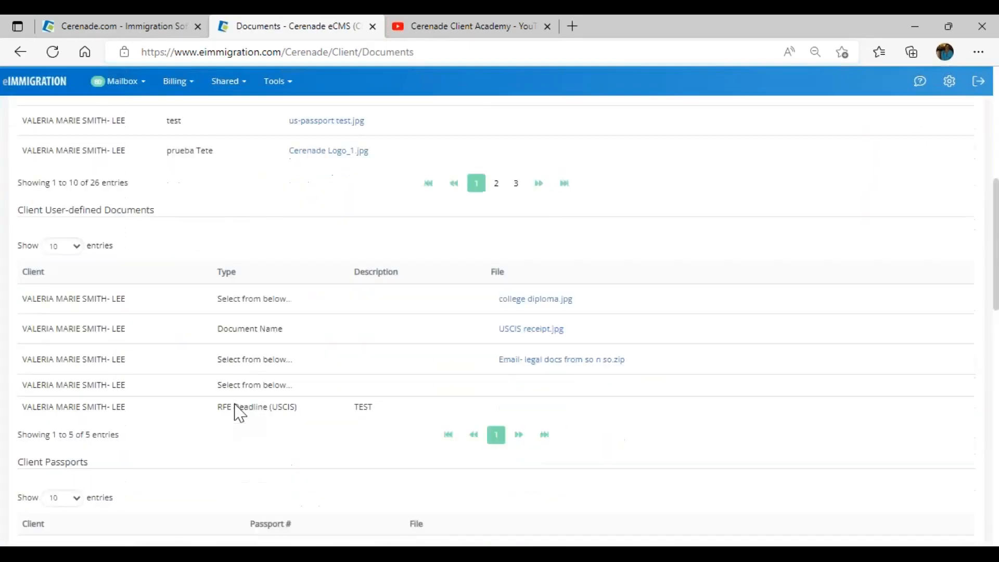
left_click_drag(20, 358, 130, 365)
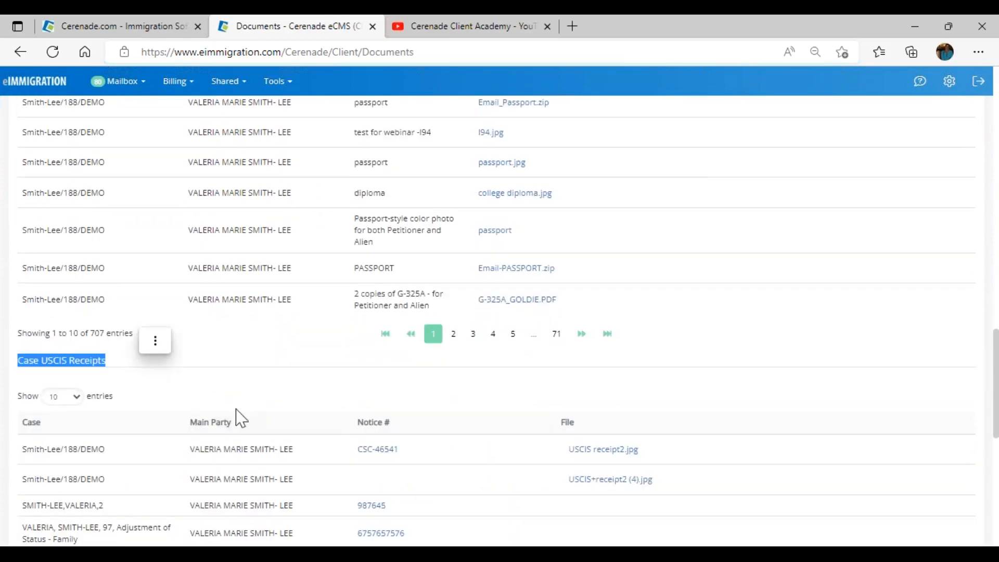
scroll(439, 461, "down", 3)
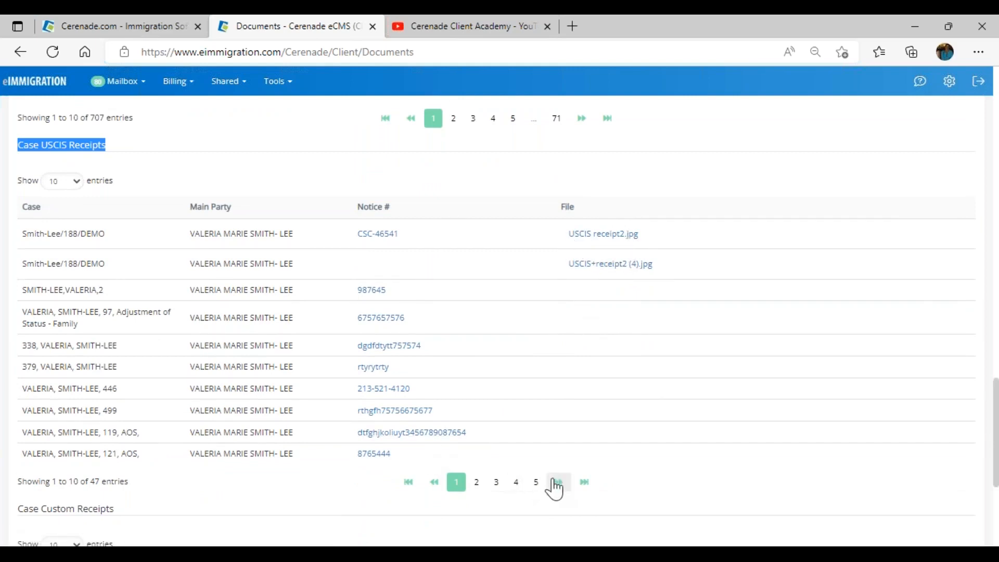
left_click(585, 482)
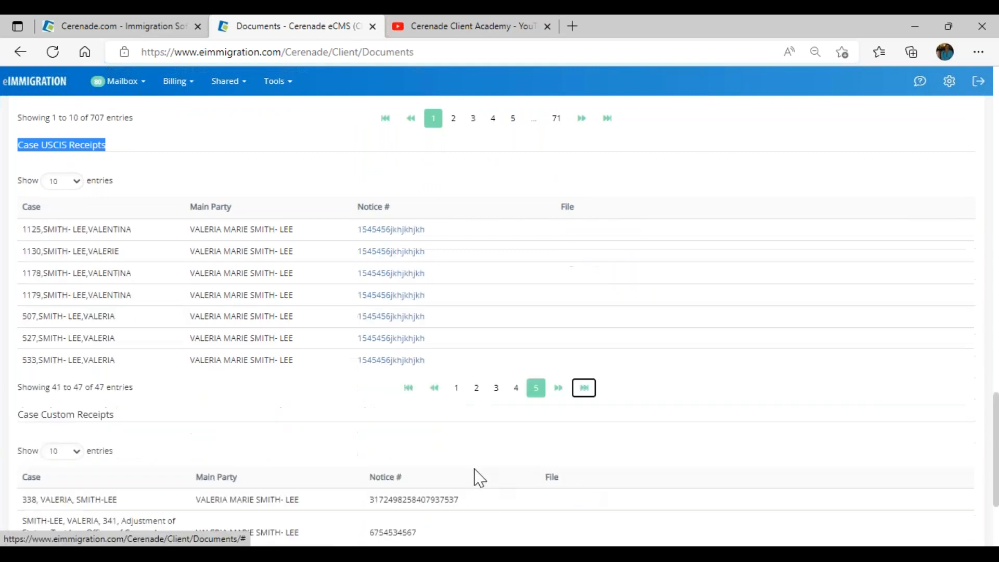
- Open the newly shared notice's link to the USCIS Case Status Online page, and close that page
left_click(398, 361)
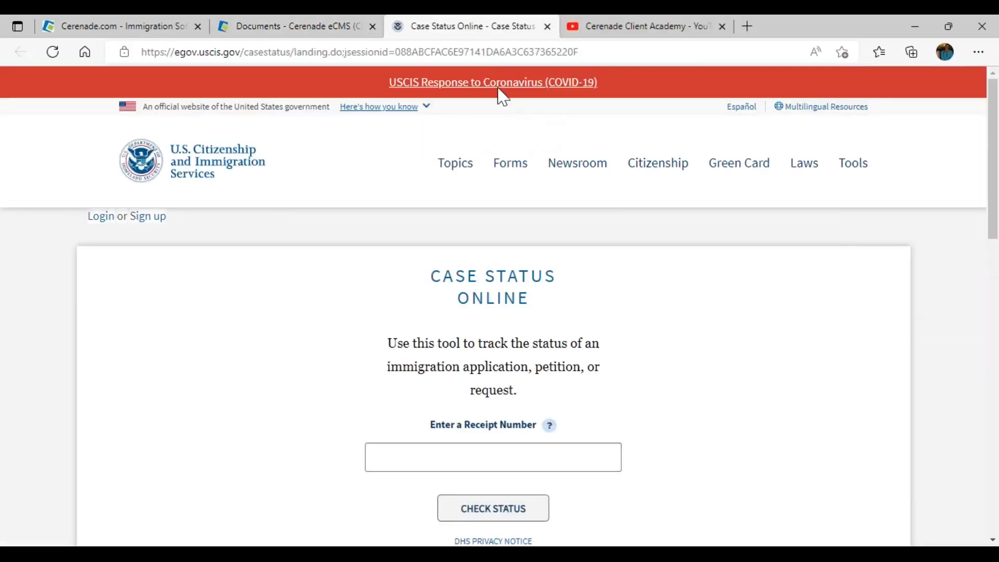
left_click_drag(402, 52, 549, 38)
left_click(547, 27)
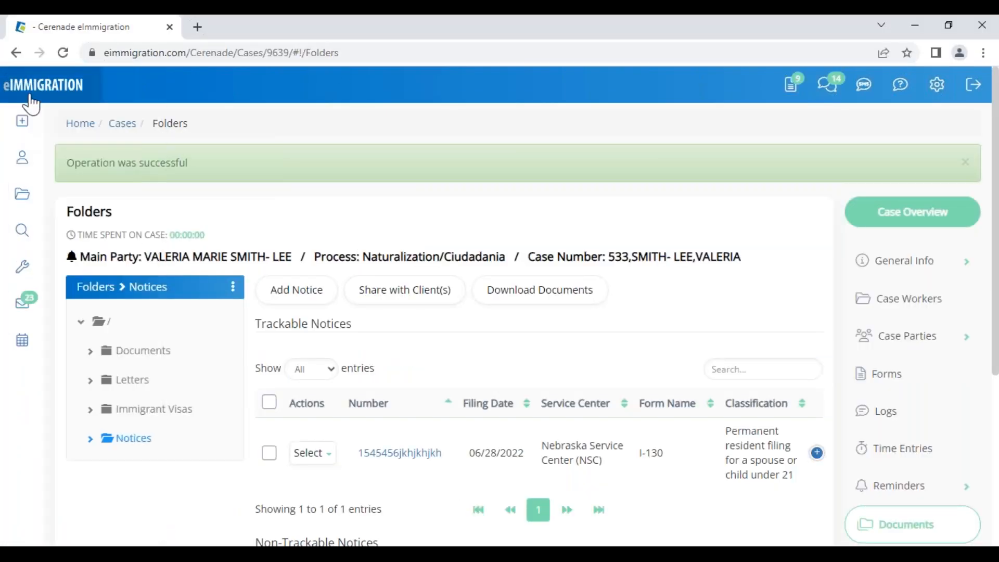
- Return to the caseworker home page and check the SMS module's entry in the subscription details
left_click(26, 96)
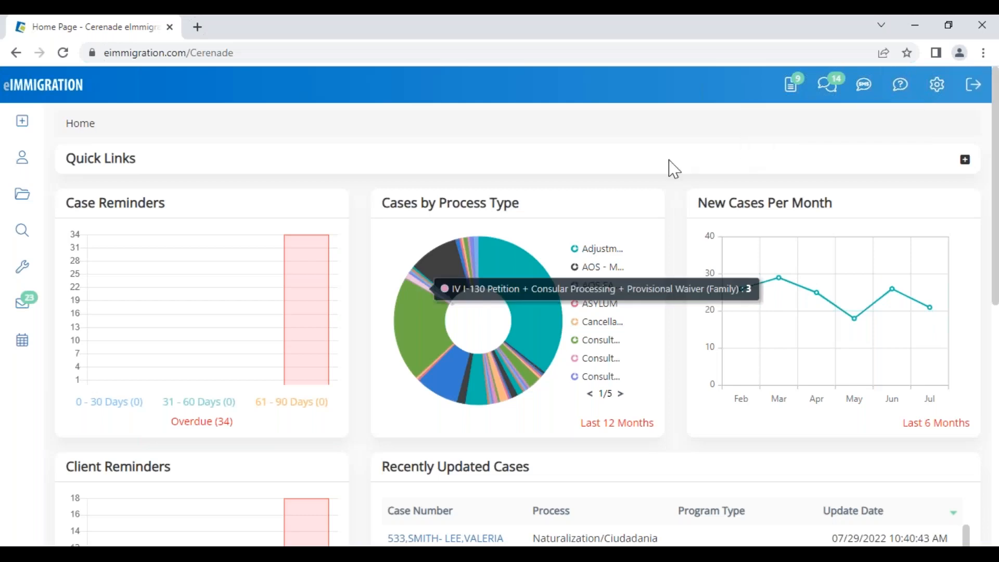
left_click(937, 94)
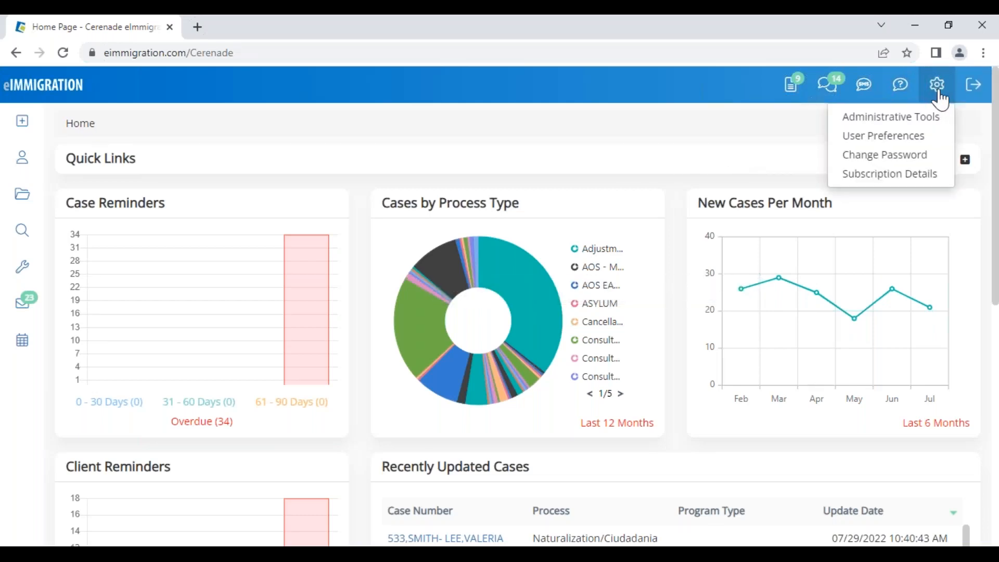
left_click(887, 179)
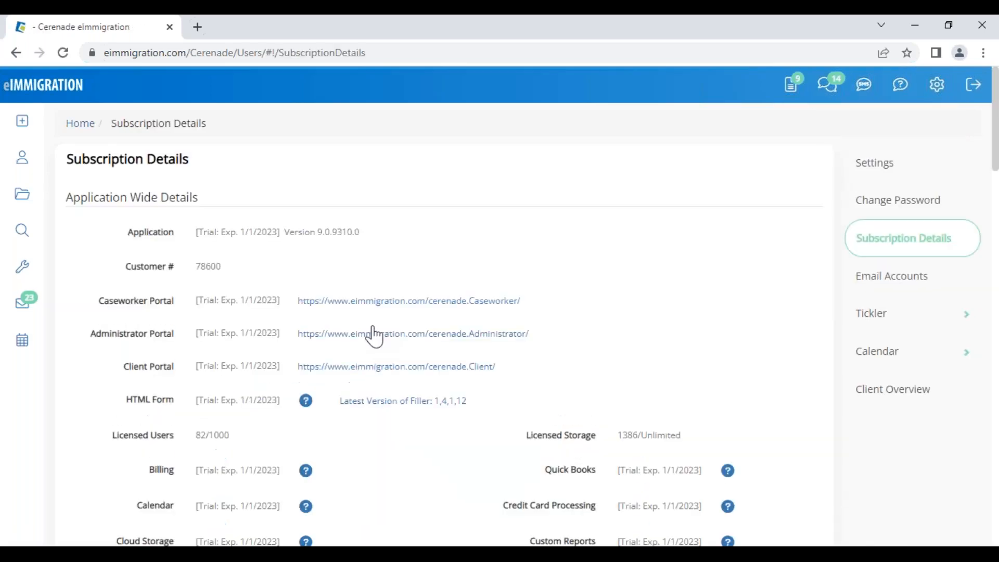
scroll(415, 437, "down", 3)
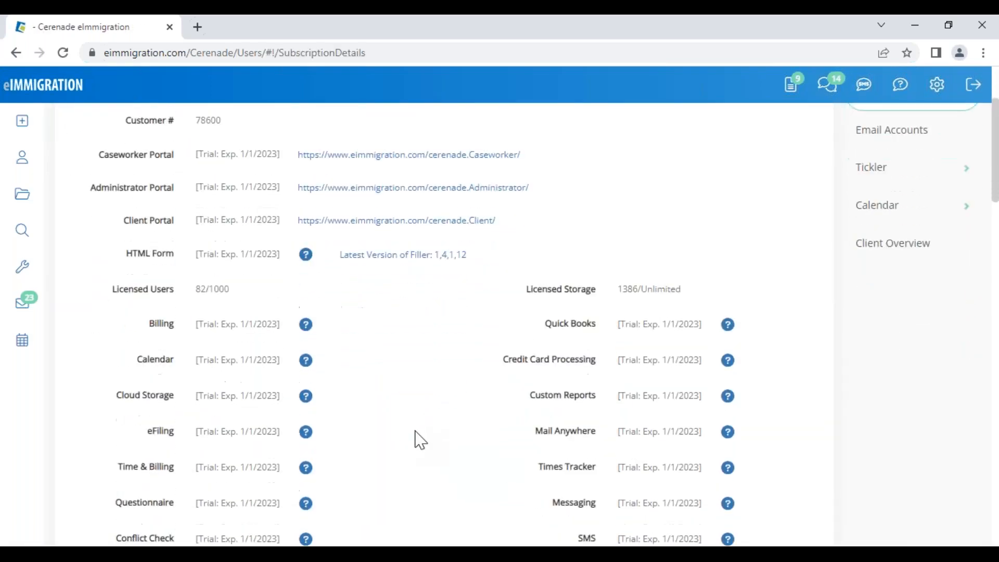
scroll(416, 439, "down", 2)
left_click_drag(575, 475, 595, 473)
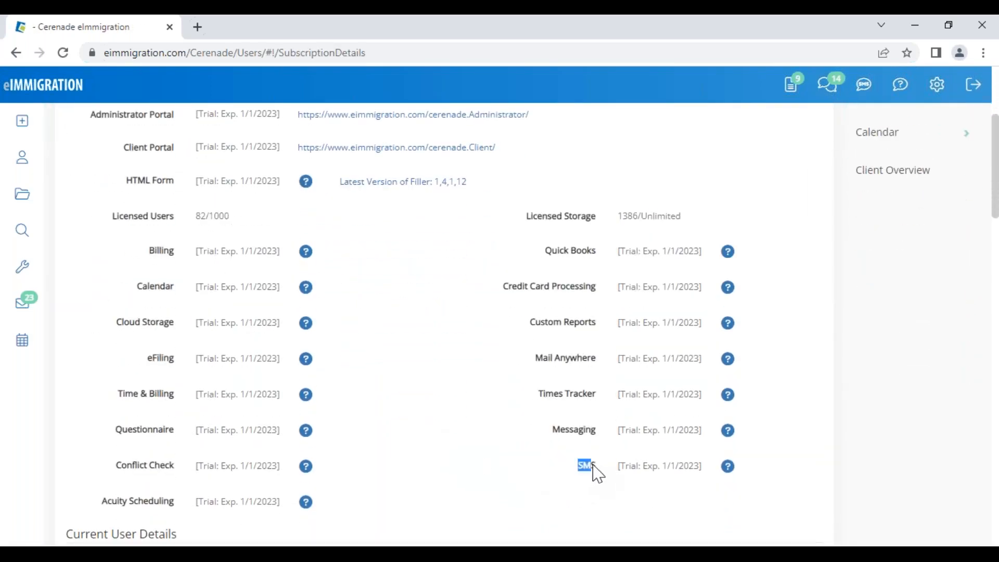
left_click(624, 470)
left_click_drag(619, 470, 700, 483)
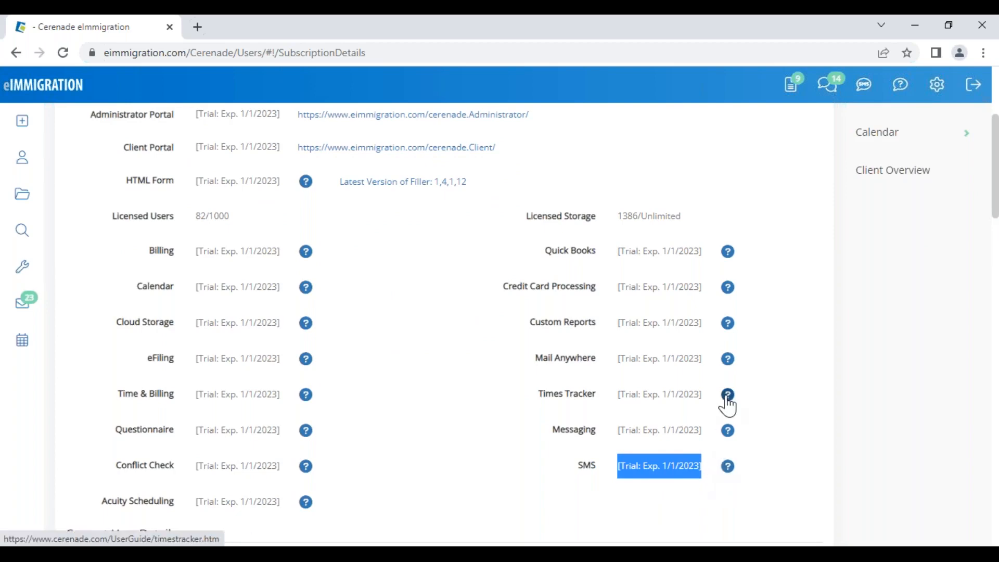
- Open the help article for the SMS module, accept its cookies, and skim the article
left_click(727, 467)
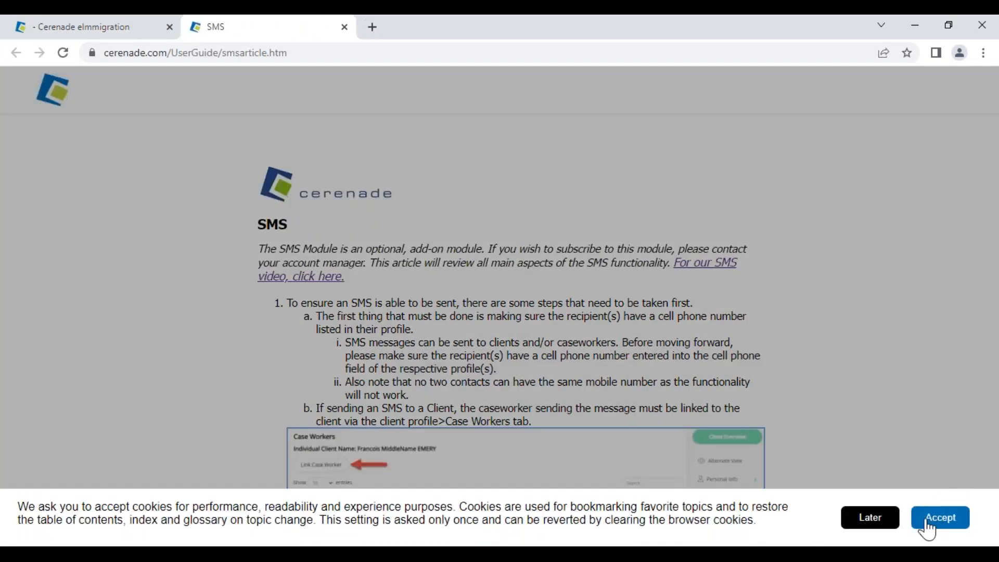
left_click(927, 522)
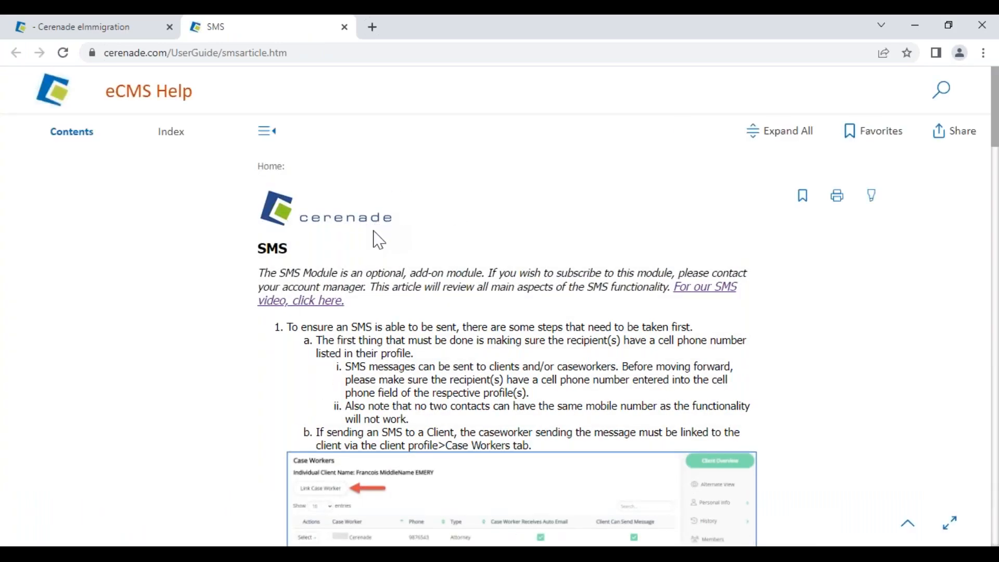
scroll(419, 240, "down", 8)
scroll(425, 329, "down", 2)
scroll(425, 329, "up", 9)
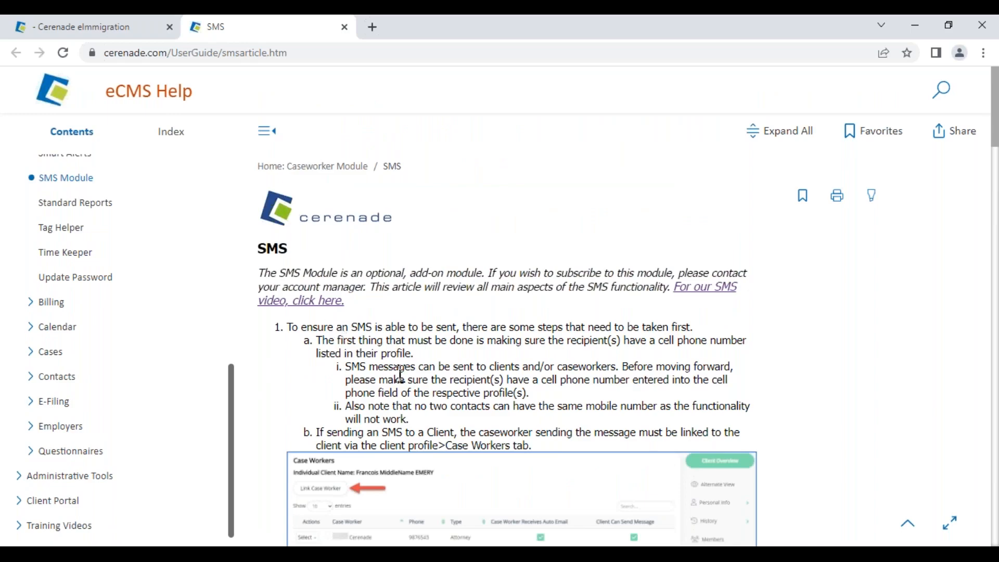
left_click(612, 522)
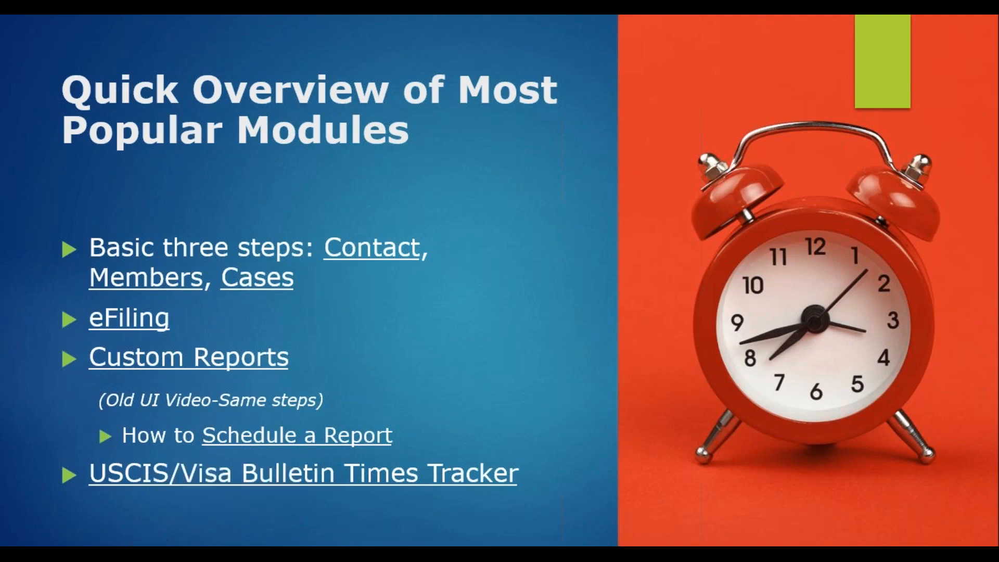
left_click(300, 238)
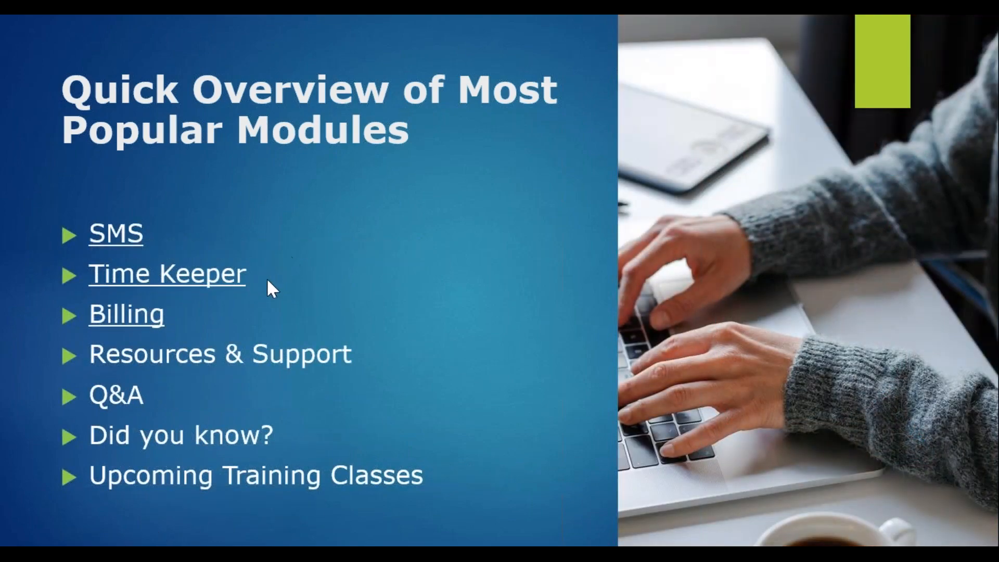
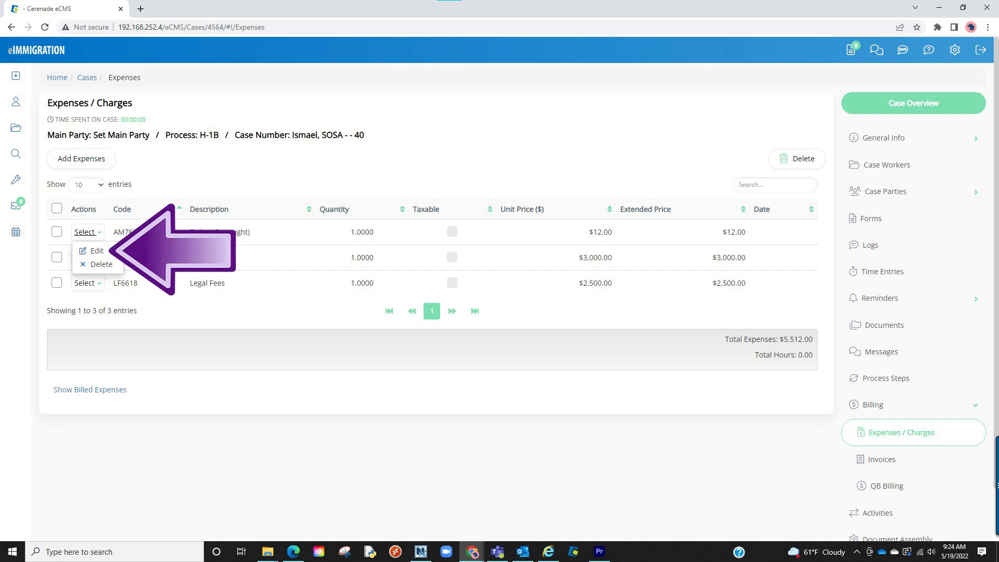
- Set the unit price of the case's Fedex (Overnight) expense to $50 and save it
left_click(97, 251)
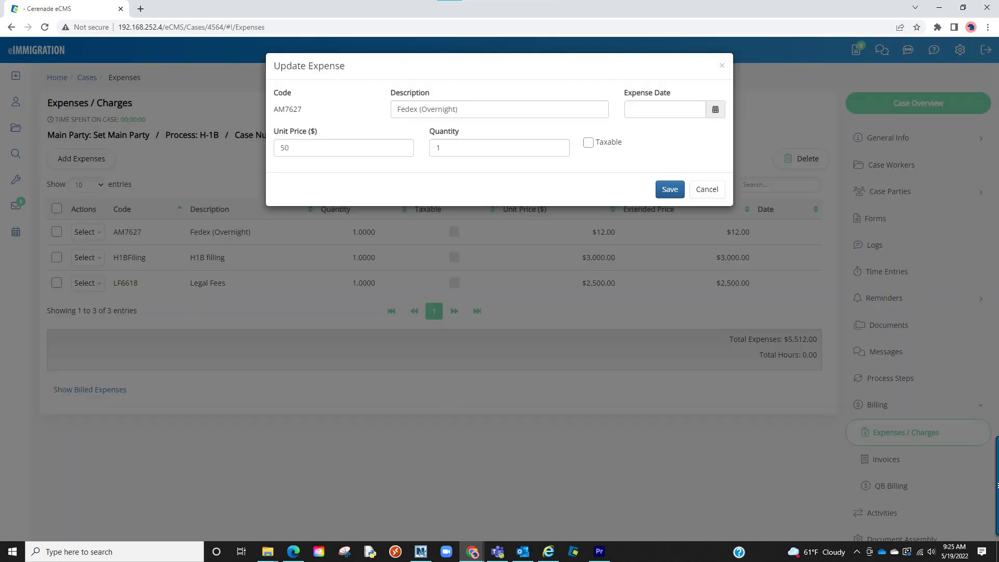
key("Return")
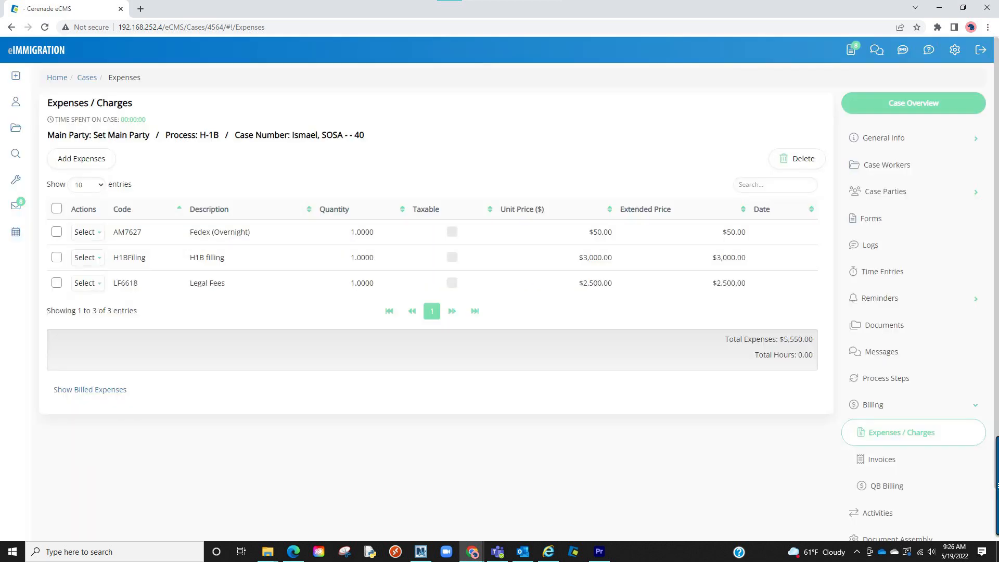